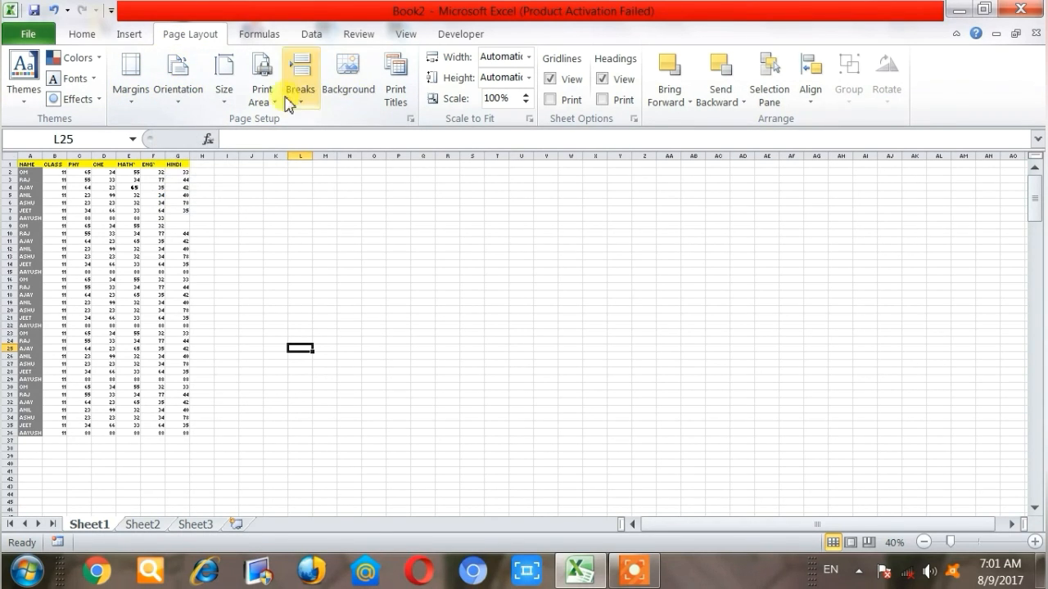
# Set the sheet's paper size to A4
pyautogui.click(231, 104)
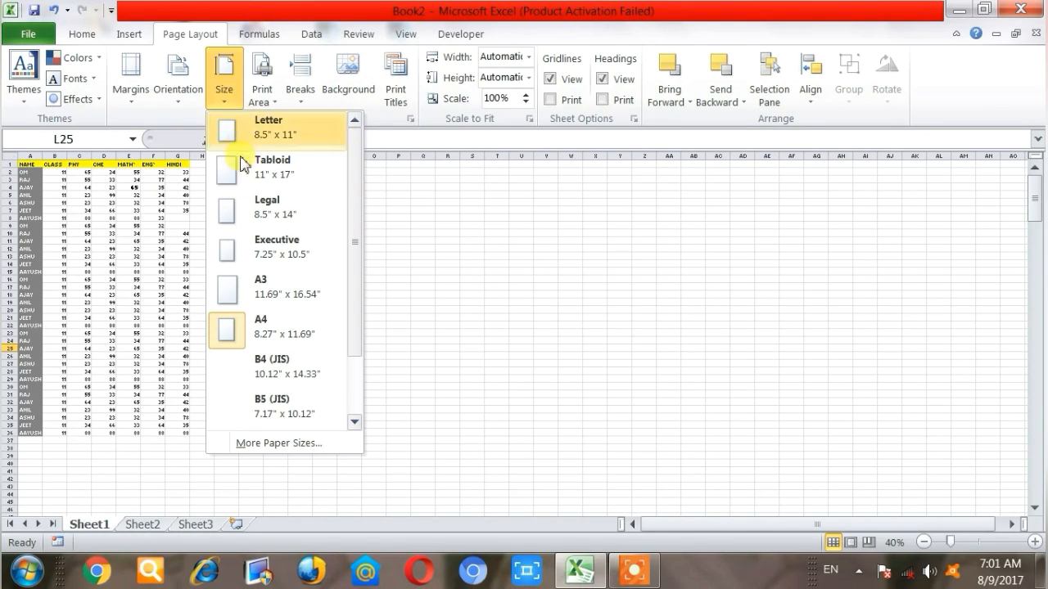
pyautogui.click(282, 328)
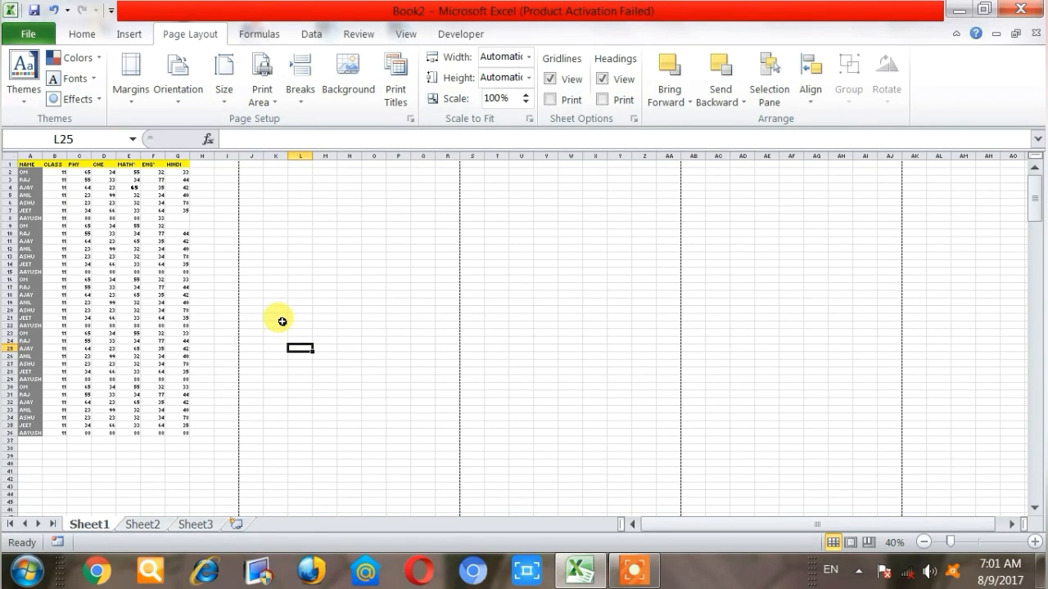
pyautogui.keyDown('ctrl'); pyautogui.scroll(-1, 284, 325); pyautogui.keyUp('ctrl')
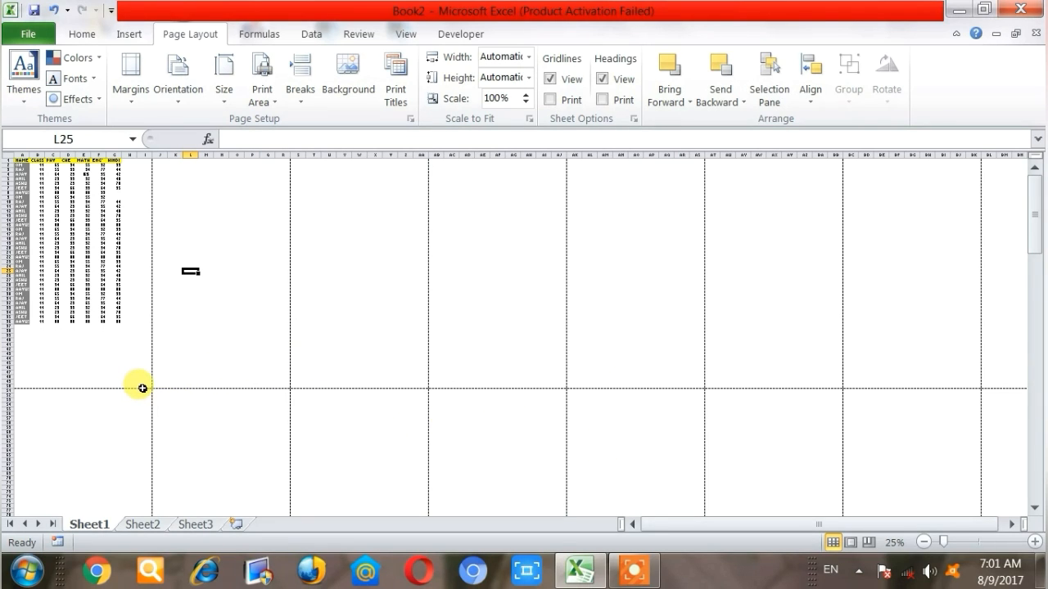
# Examine the extent of the A4 pages by selecting the first page's range A1:I50 and the adjacent page, and review the available paper sizes
pyautogui.moveTo(145, 387); pyautogui.dragTo(8, 158)
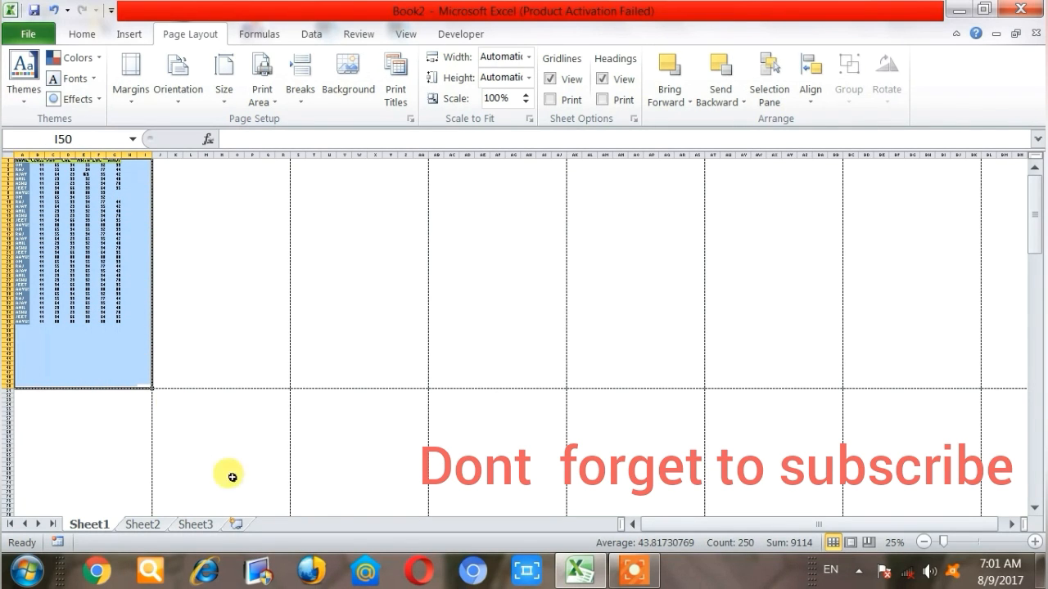
pyautogui.moveTo(281, 383); pyautogui.dragTo(156, 161)
pyautogui.click(158, 257)
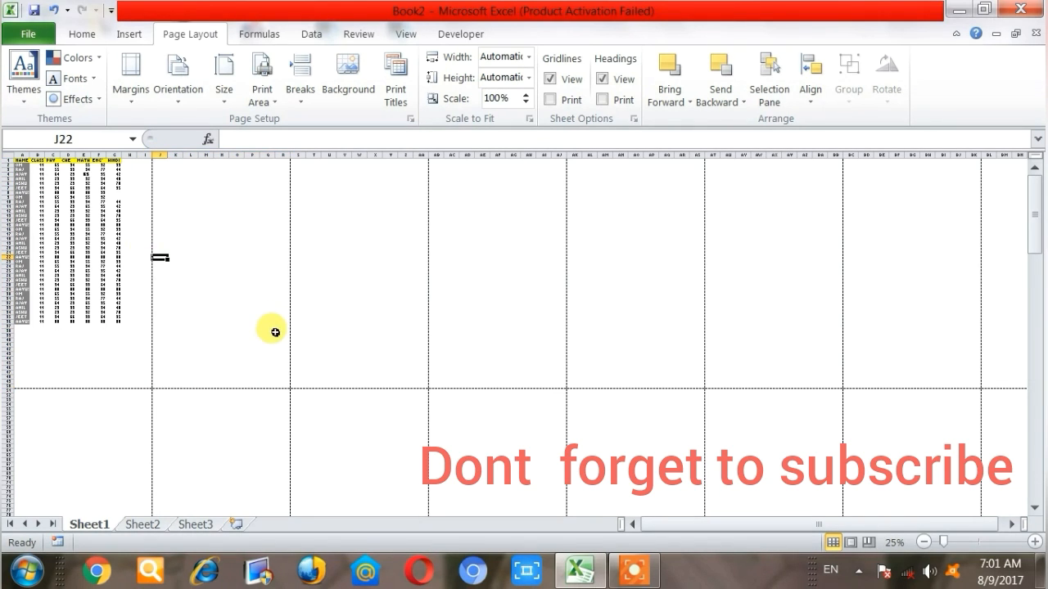
pyautogui.click(231, 98)
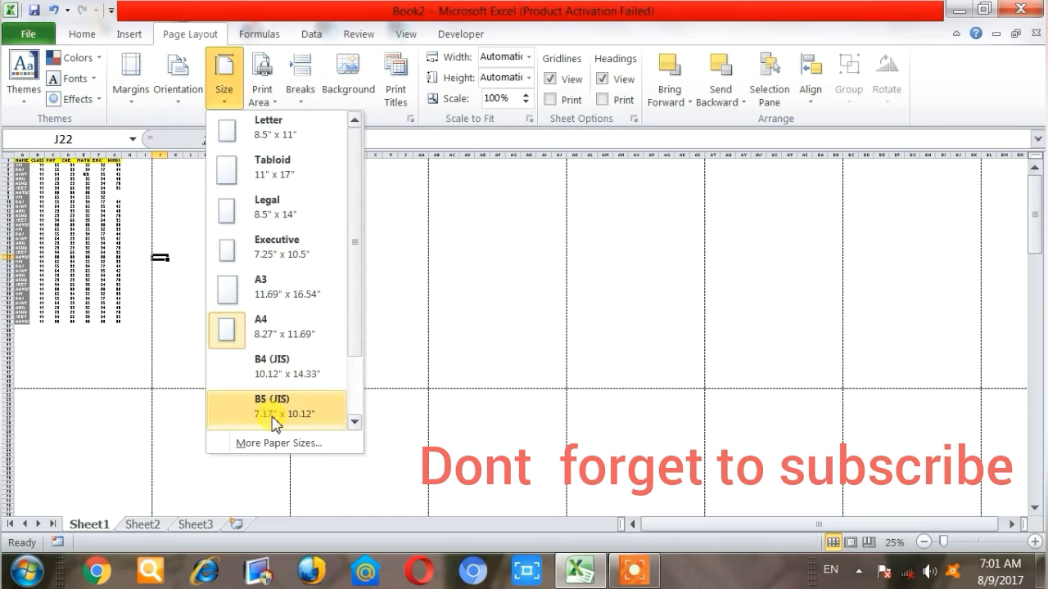
pyautogui.click(143, 389)
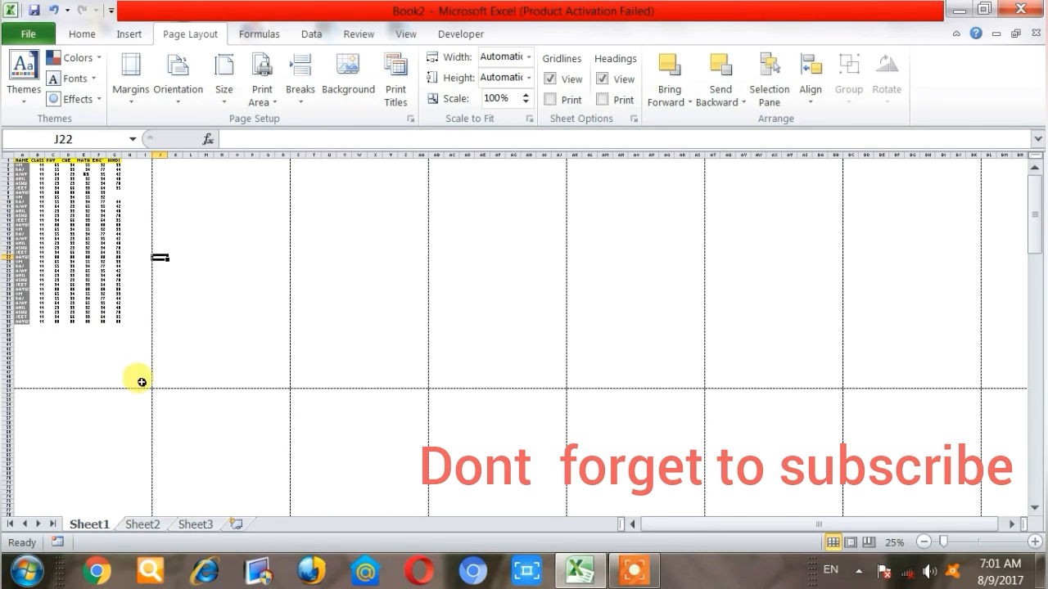
pyautogui.moveTo(144, 386); pyautogui.dragTo(9, 161)
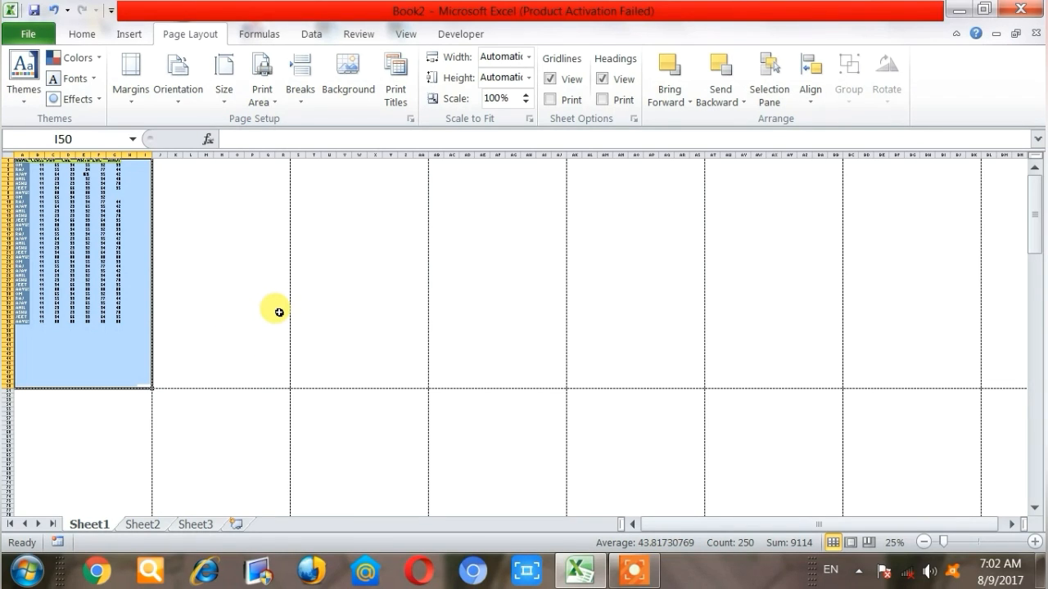
# Change the sheet's paper size to A3 and deselect the range
pyautogui.click(224, 99)
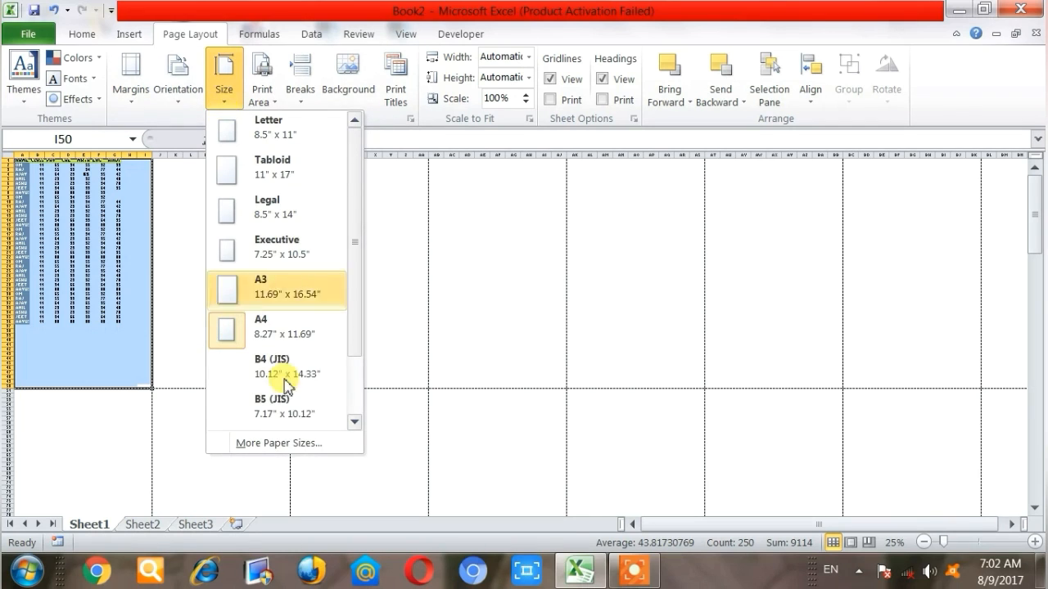
pyautogui.click(270, 294)
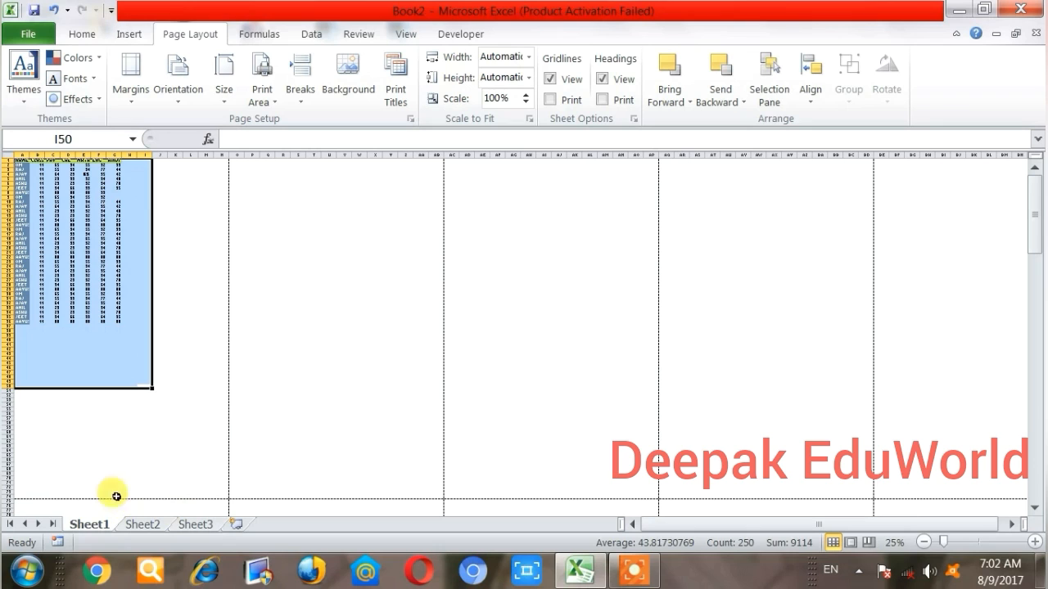
pyautogui.click(298, 374)
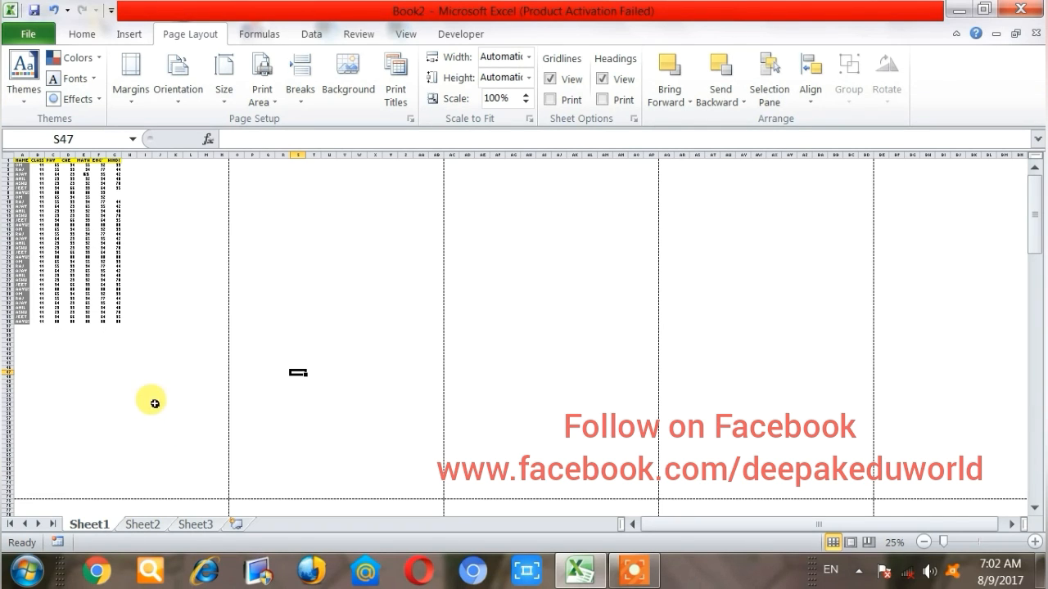
# Preview the A3 printout, close the preview and check the extent of the first A3 page on the sheet
pyautogui.click(190, 276)
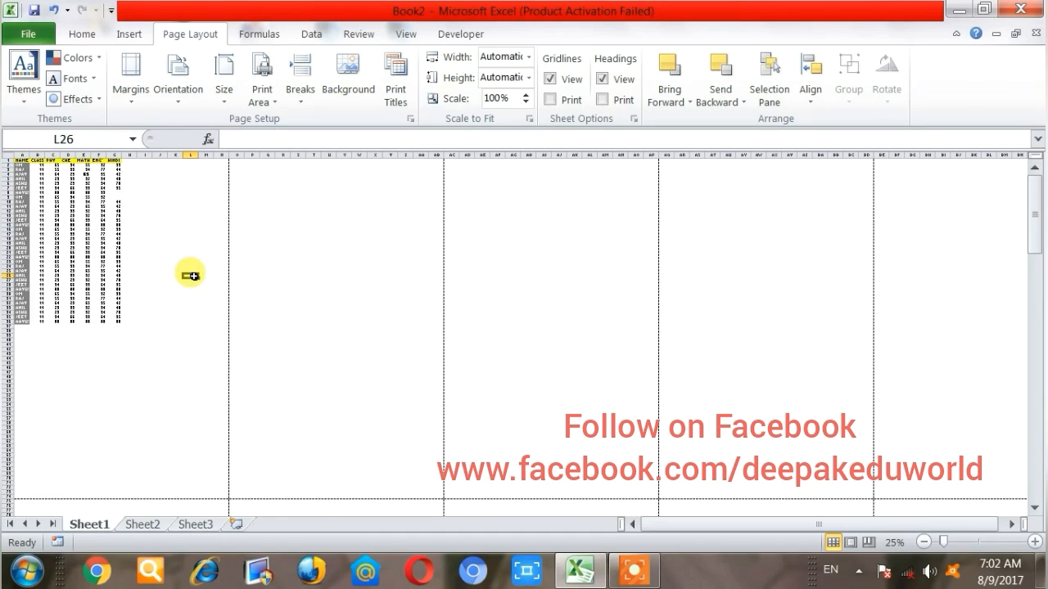
pyautogui.hotkey('ctrl', 'F2')
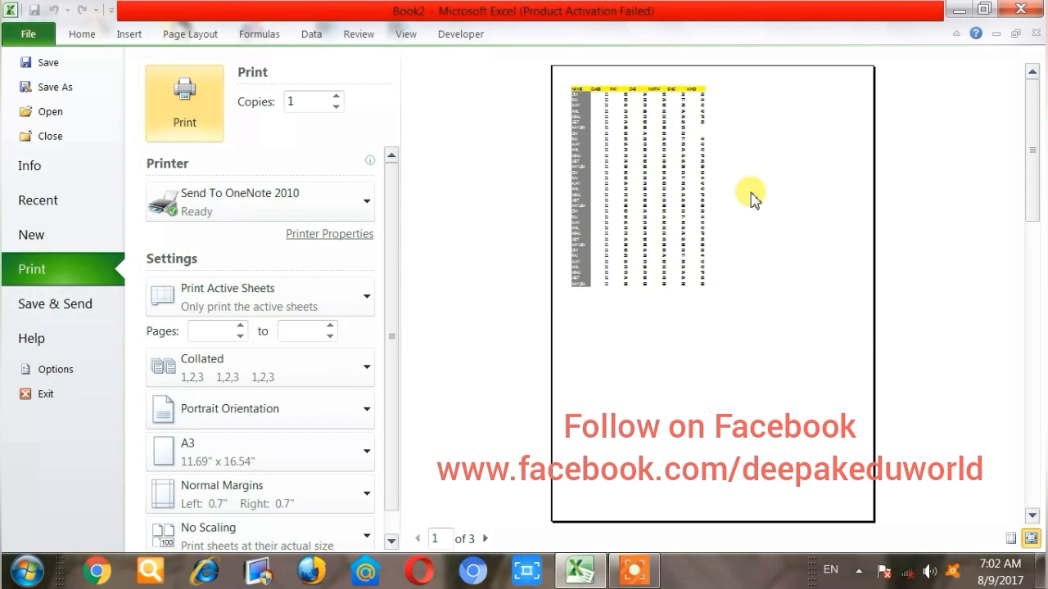
pyautogui.press('Escape')
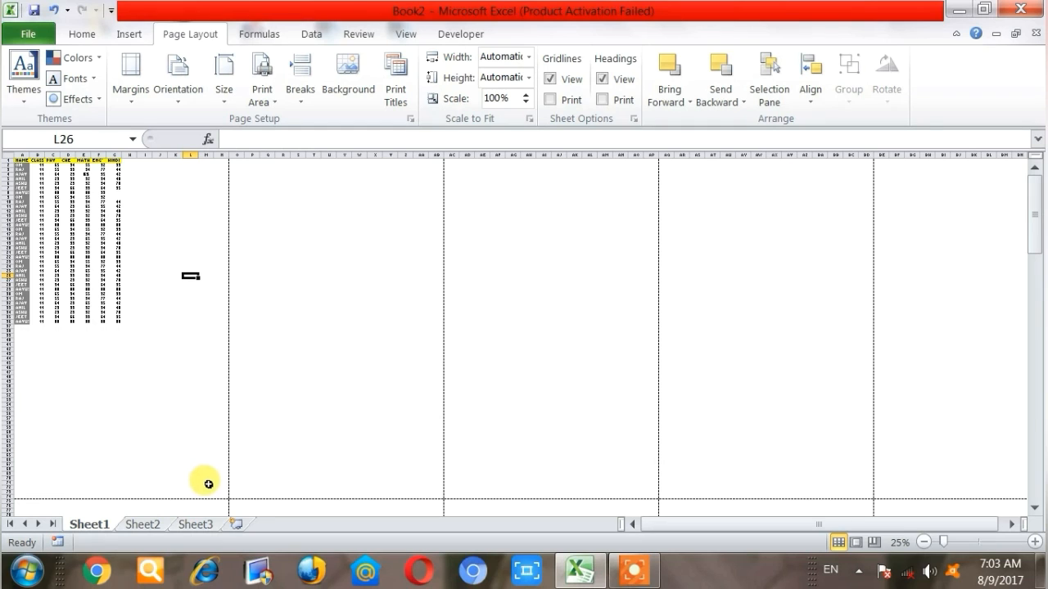
pyautogui.moveTo(218, 494); pyautogui.dragTo(16, 160)
pyautogui.click(282, 178)
# Enter filler text in scattered cells of the second page, including RT HYRT in O4, TY in Q10, TR in Q30 and JHRT in S37 and S38
pyautogui.click(237, 174)
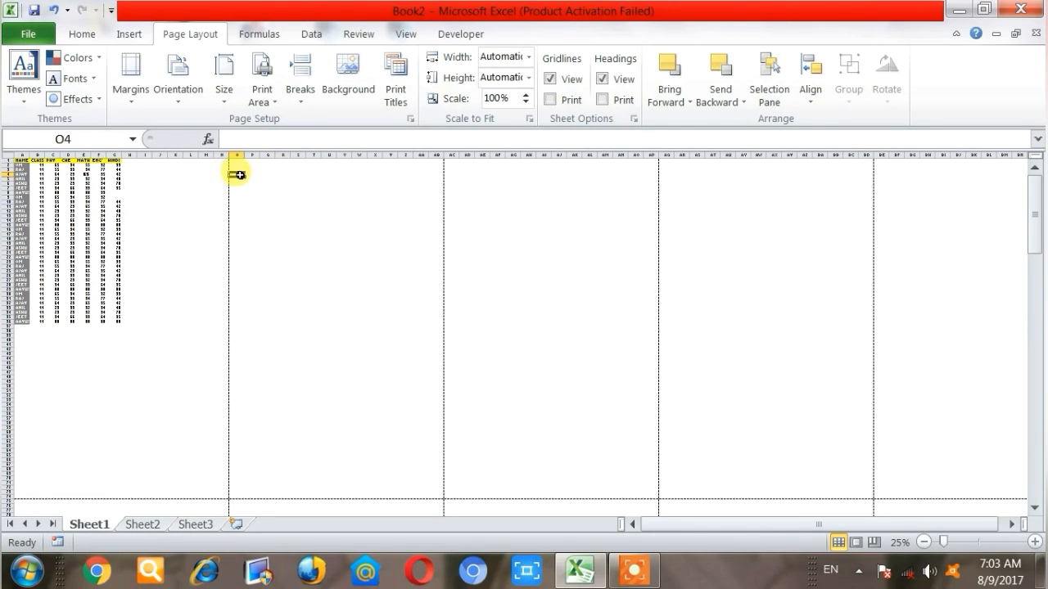
pyautogui.write('RTHYRT')
pyautogui.click(299, 229)
pyautogui.write('Y')
pyautogui.click(251, 225)
pyautogui.write('Y')
pyautogui.click(269, 202)
pyautogui.write('TY')
pyautogui.click(297, 211)
pyautogui.write('TY')
pyautogui.click(269, 293)
pyautogui.write('TR')
pyautogui.click(297, 326)
pyautogui.write('JHRT')
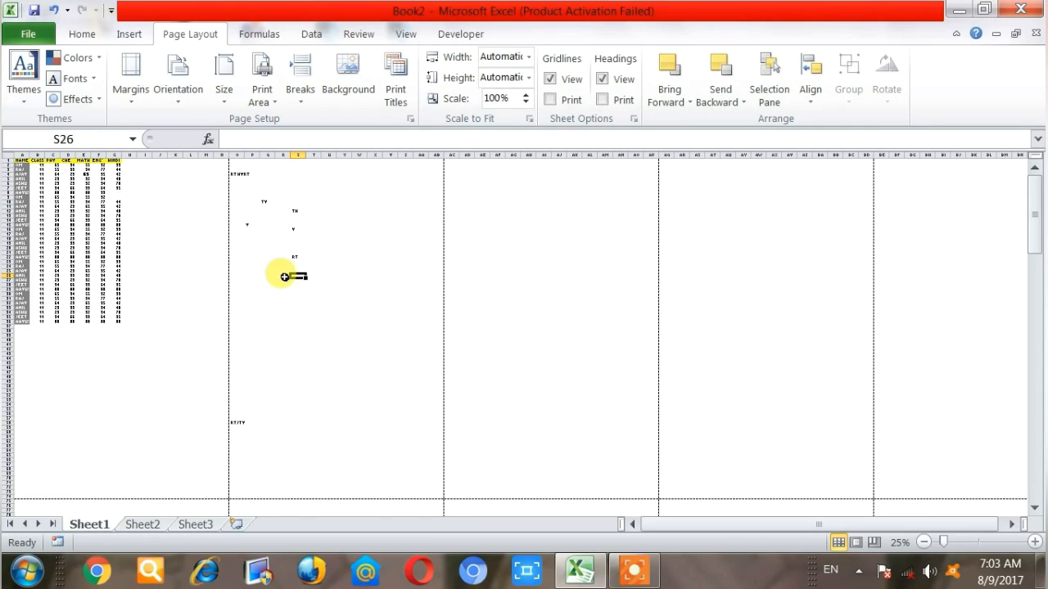
pyautogui.click(297, 331)
pyautogui.write('JHRT')
pyautogui.click(355, 335)
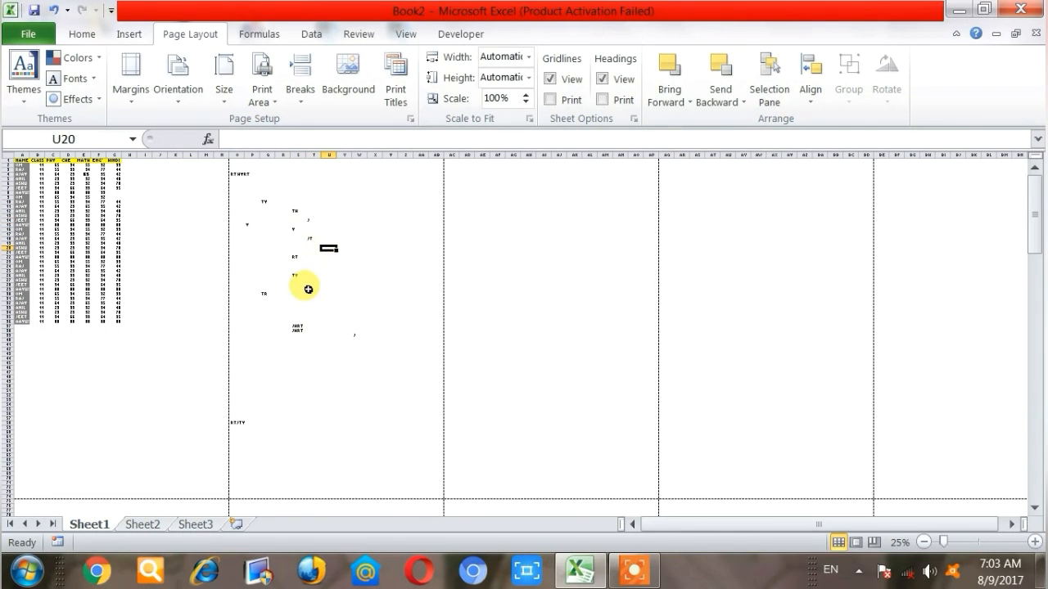
pyautogui.click(219, 99)
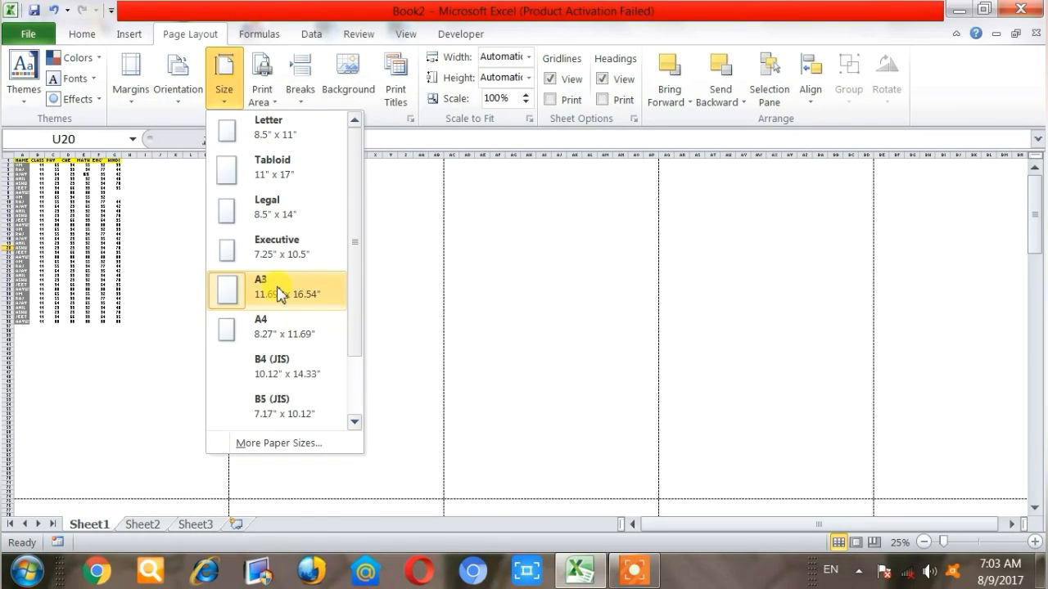
pyautogui.click(519, 307)
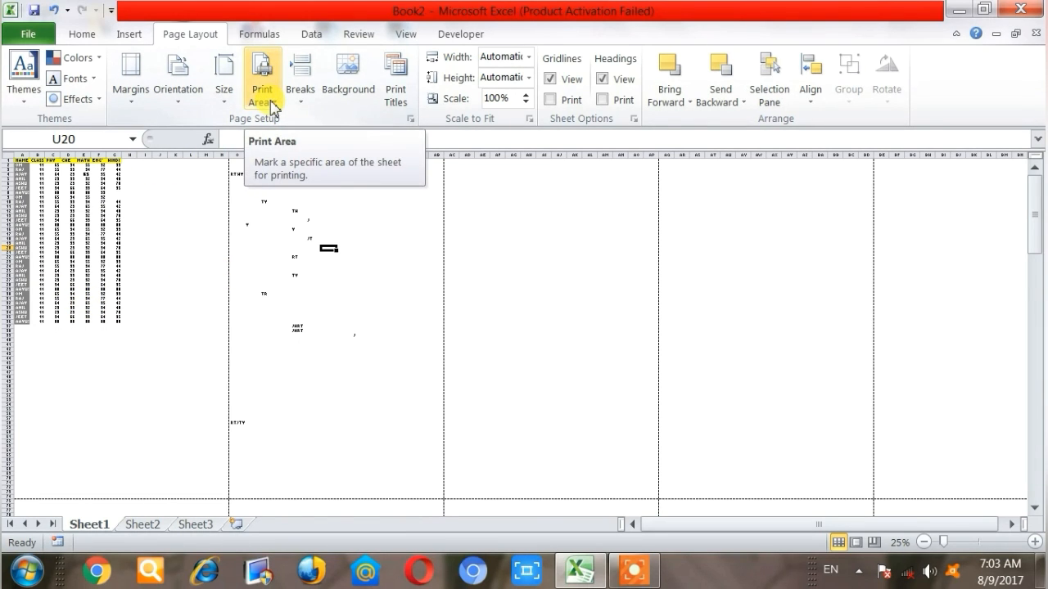
# Set the range A3:G4 in the marks table as the print area and preview the printout
pyautogui.keyDown('ctrl'); pyautogui.scroll(5, 52, 210); pyautogui.keyUp('ctrl')
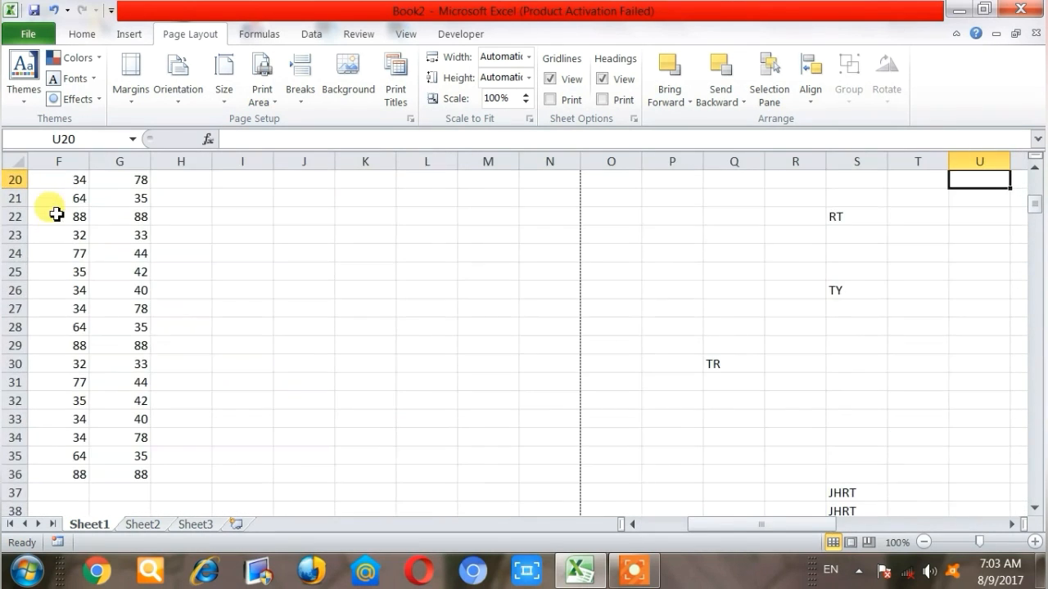
pyautogui.scroll(6, 98, 253)
pyautogui.press('Left')
pyautogui.press('Left')
pyautogui.press('Left')
pyautogui.press('Left')
pyautogui.press('Left')
pyautogui.press('Left')
pyautogui.press('Left')
pyautogui.press('Left')
pyautogui.press('Left')
pyautogui.press('Left')
pyautogui.press('Left')
pyautogui.press('Left')
pyautogui.press('Left')
pyautogui.press('Left')
pyautogui.press('Left')
pyautogui.press('Left')
pyautogui.press('Left')
pyautogui.press('Left')
pyautogui.press('Left')
pyautogui.press('Left')
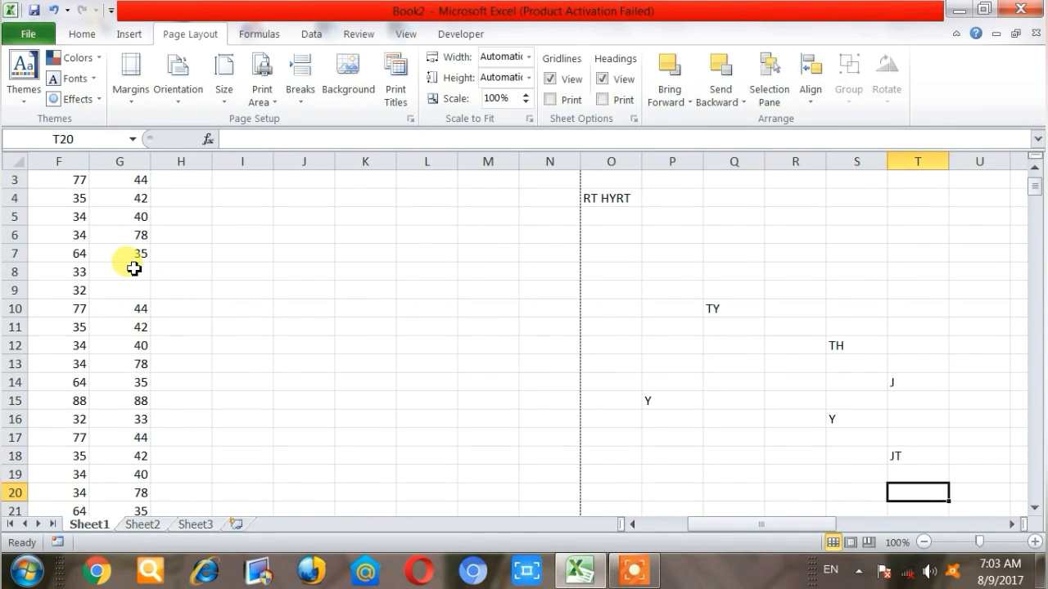
pyautogui.scroll(1, 133, 269)
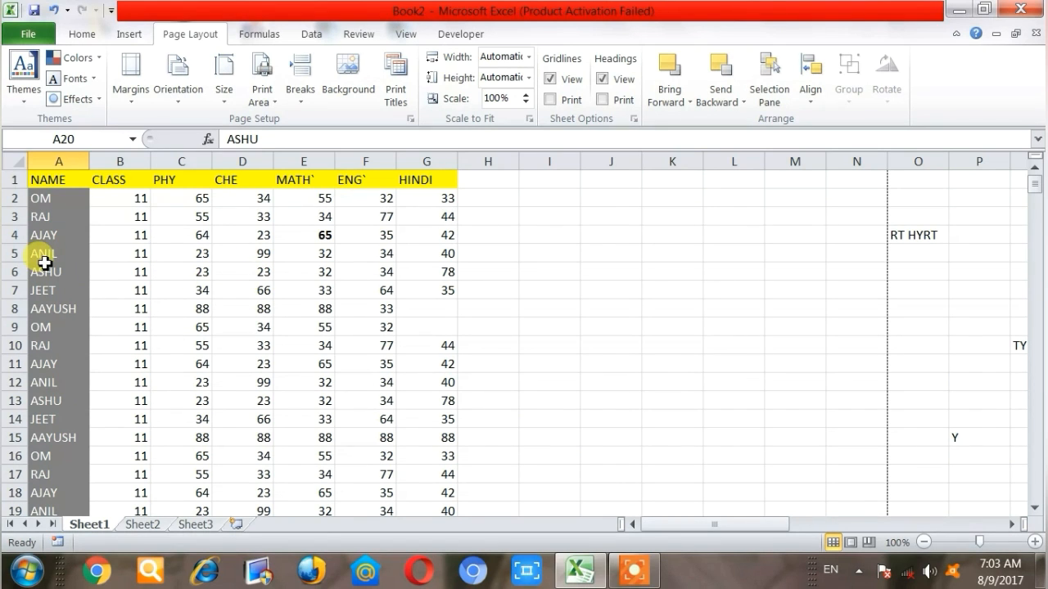
pyautogui.moveTo(63, 214); pyautogui.dragTo(433, 239)
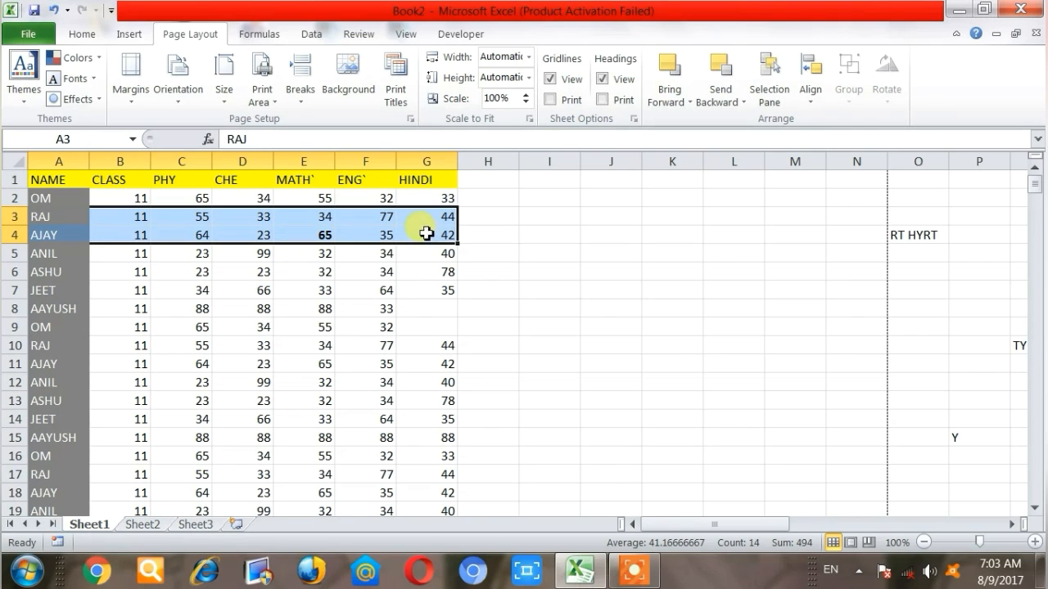
pyautogui.click(272, 97)
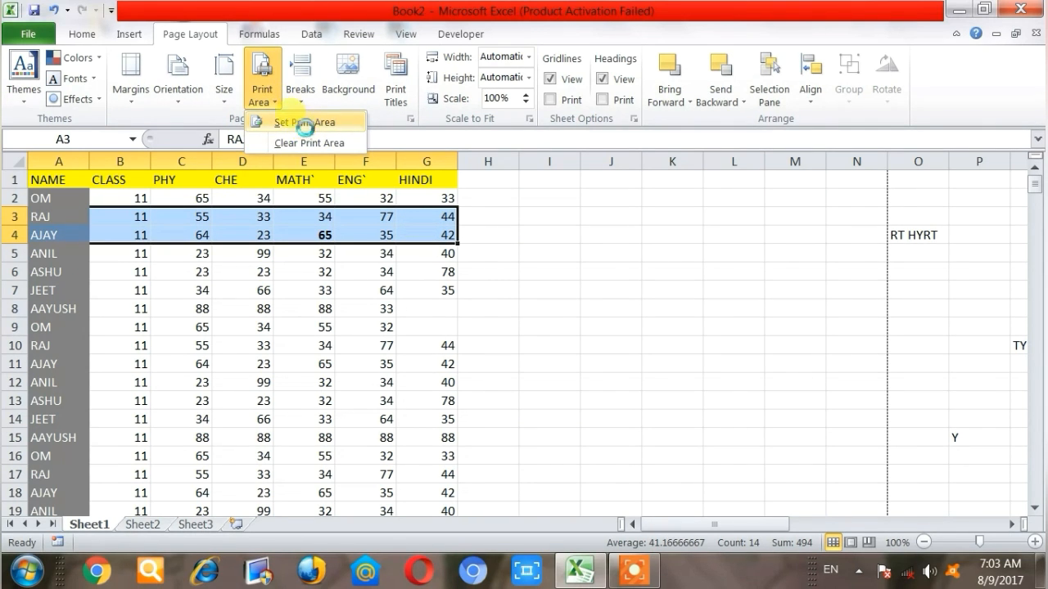
pyautogui.click(303, 124)
pyautogui.click(500, 266)
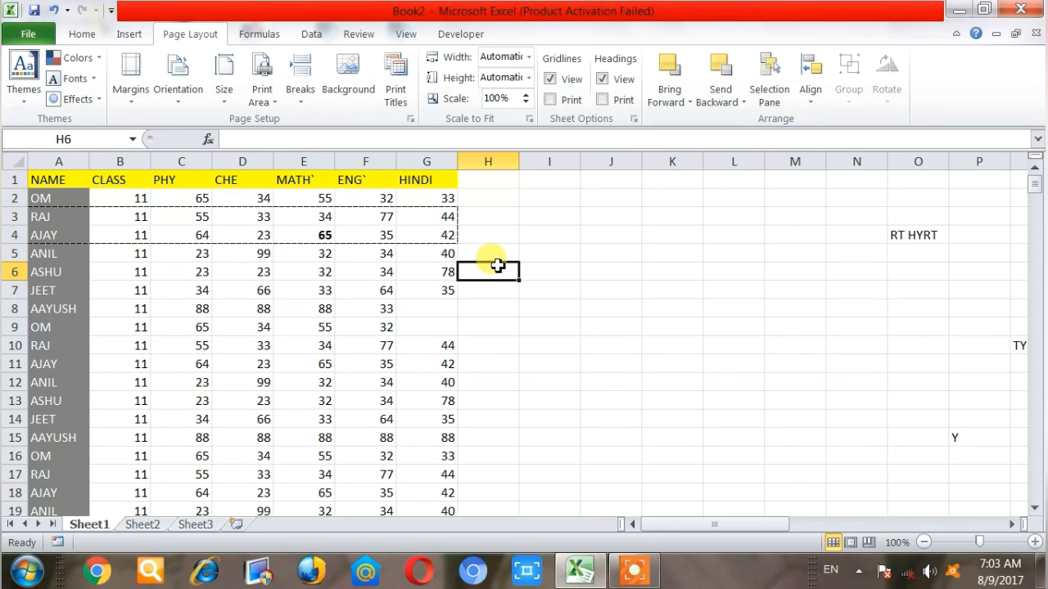
pyautogui.hotkey('ctrl', 'F2')
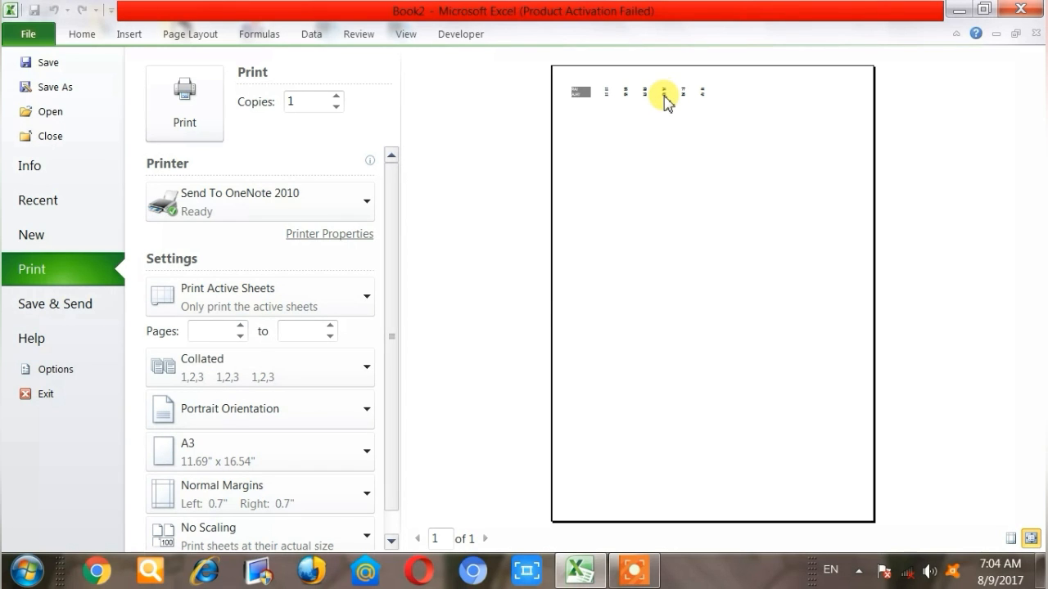
pyautogui.press('Escape')
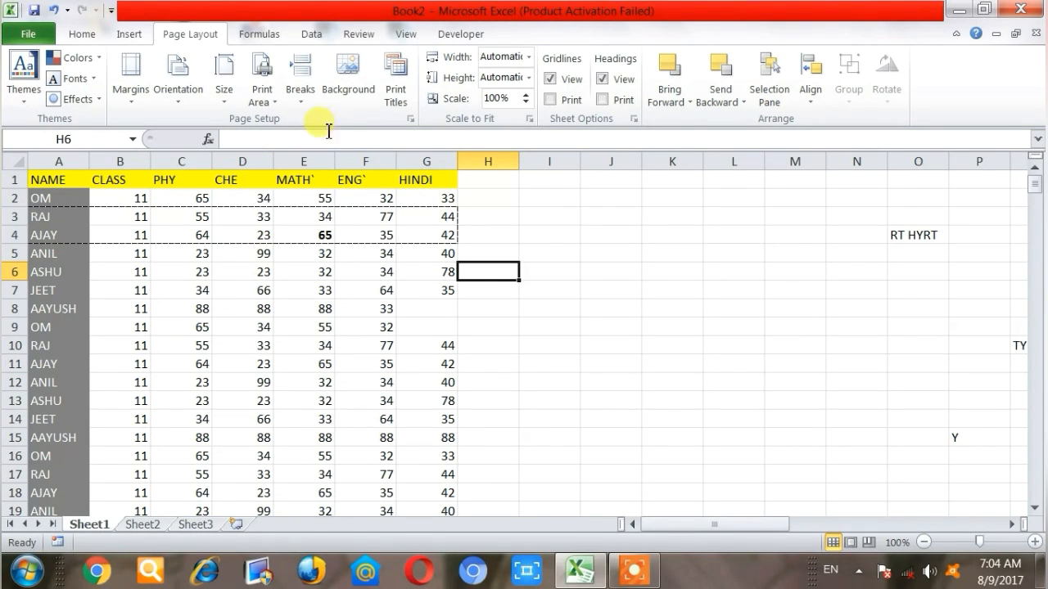
# Clear the print area set on rows 3 and 4
pyautogui.click(274, 100)
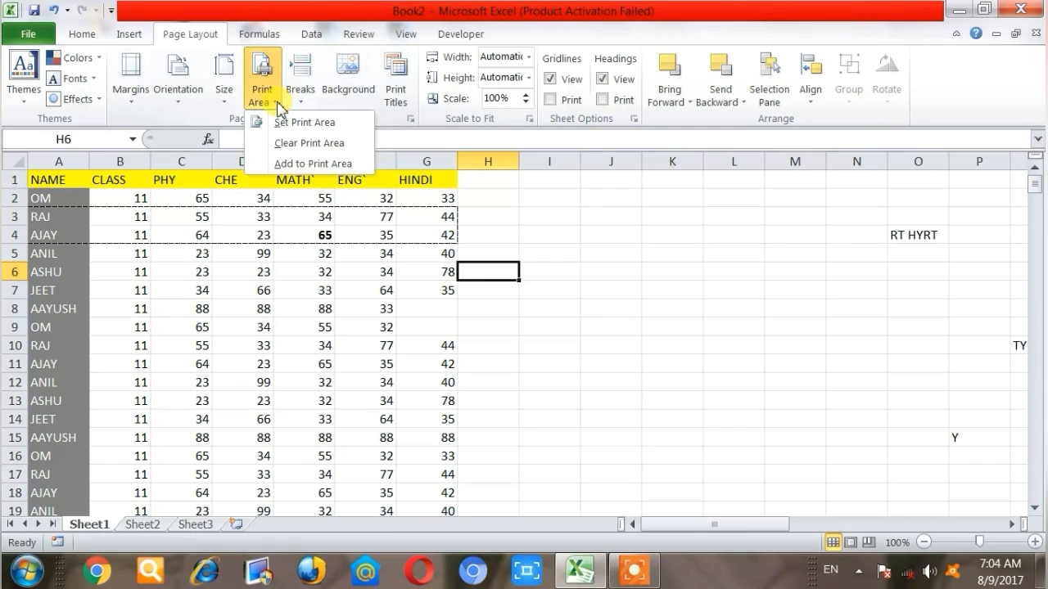
pyautogui.click(325, 142)
pyautogui.click(321, 271)
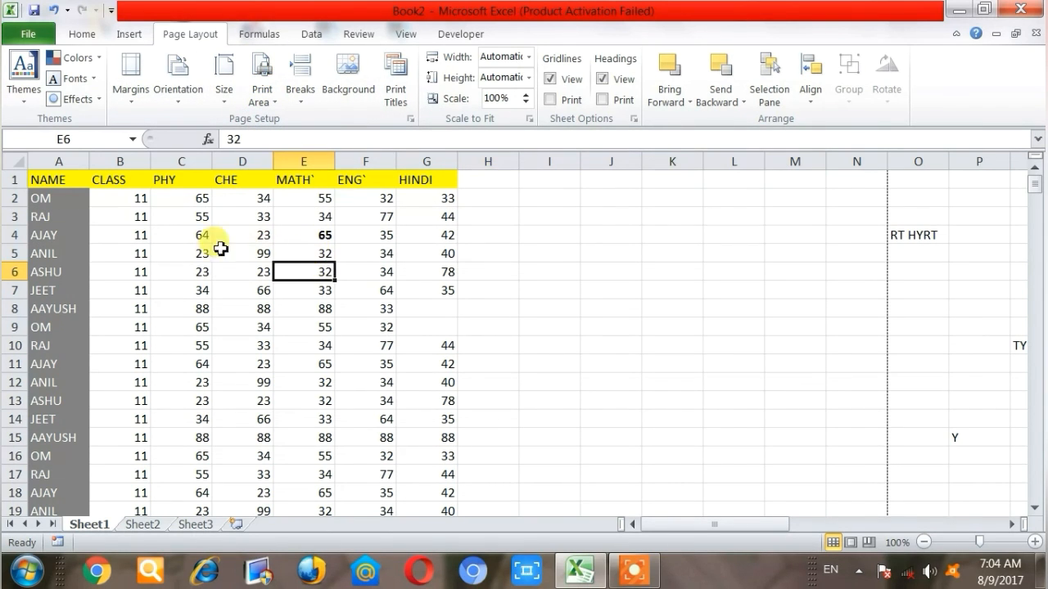
# Set the header and the first five data rows, A1:G6, as the print area and preview the printout
pyautogui.moveTo(180, 161); pyautogui.dragTo(417, 162)
pyautogui.click(365, 253)
pyautogui.moveTo(40, 180); pyautogui.dragTo(434, 273)
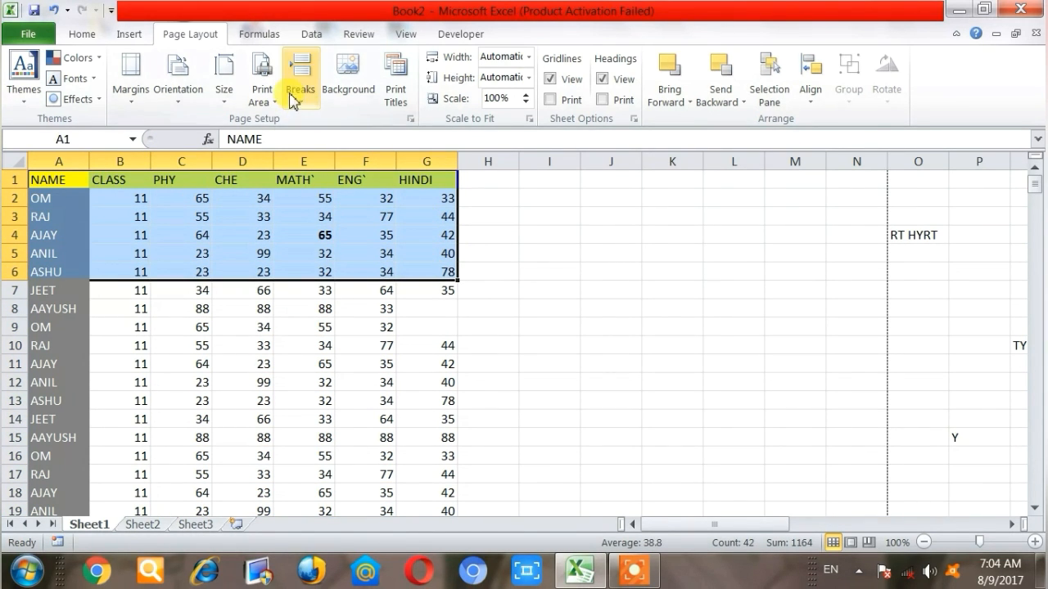
pyautogui.click(262, 102)
pyautogui.click(304, 122)
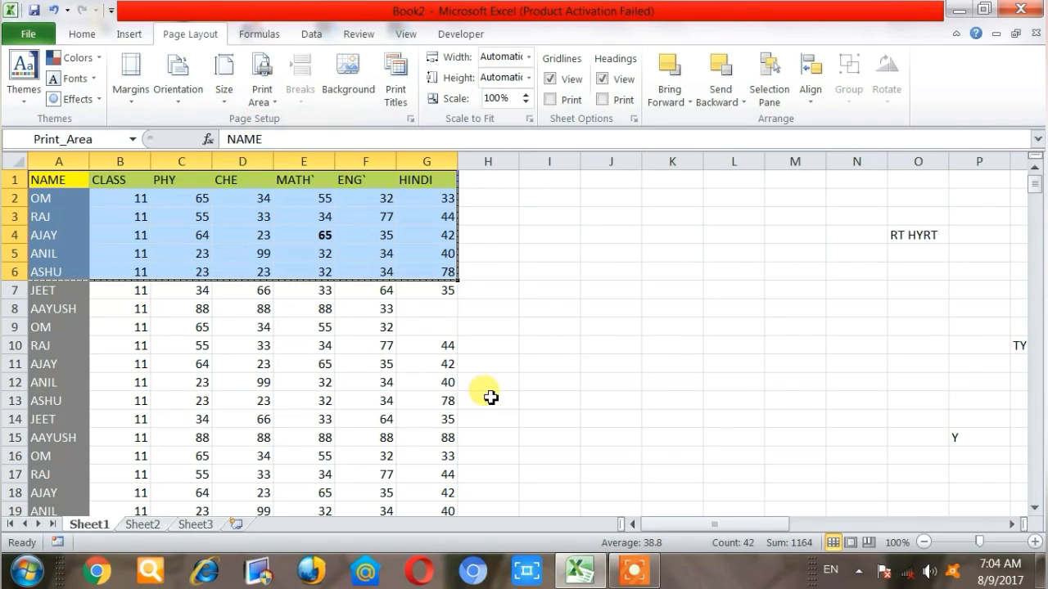
pyautogui.click(489, 398)
pyautogui.hotkey('ctrl', 'F2')
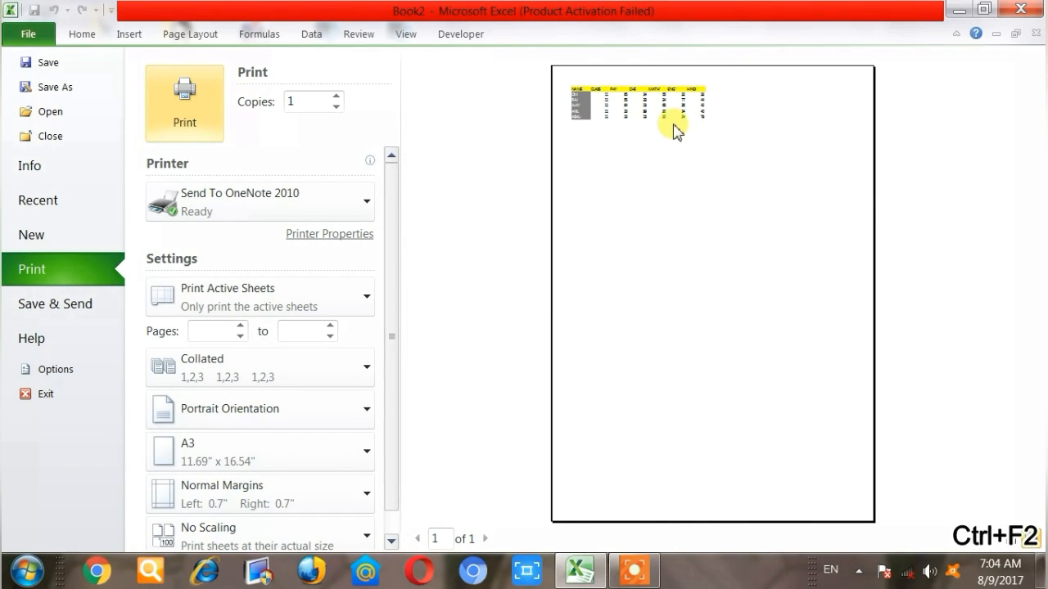
pyautogui.press('Escape')
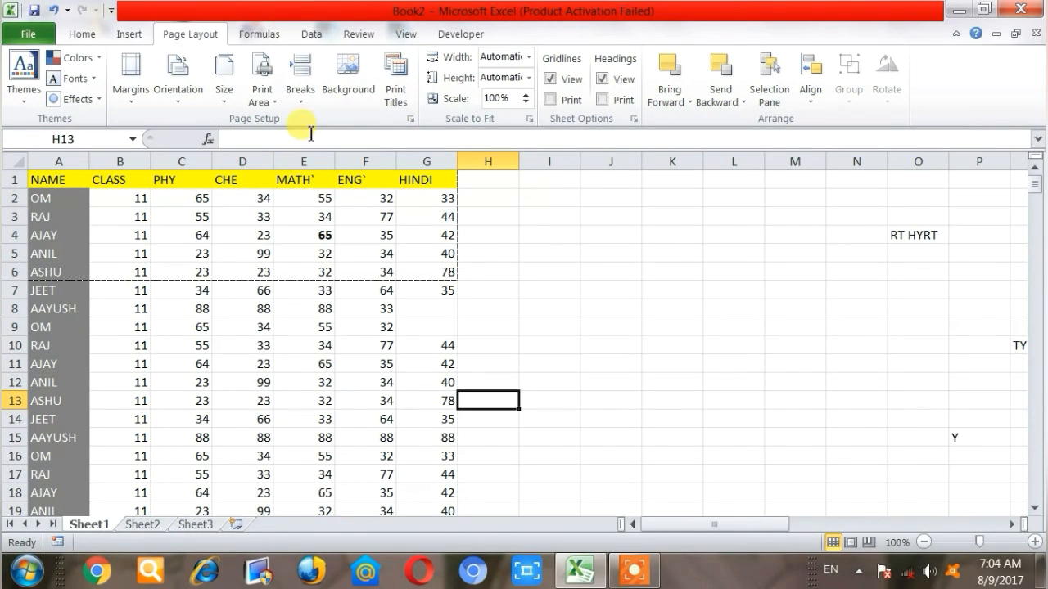
# Clear the A1:G6 print area from the sheet
pyautogui.click(275, 96)
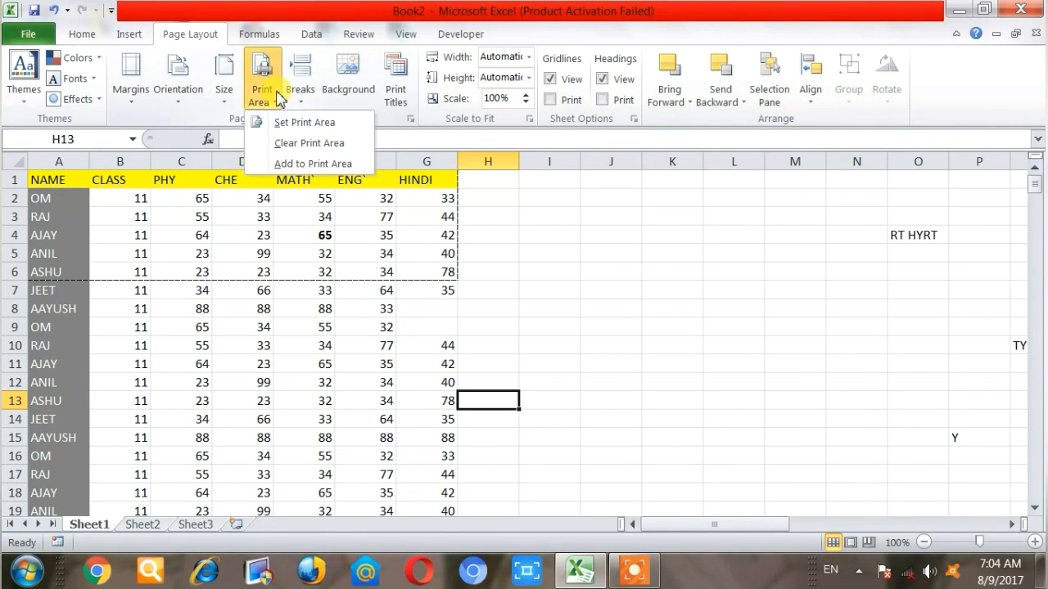
pyautogui.click(287, 144)
pyautogui.click(491, 384)
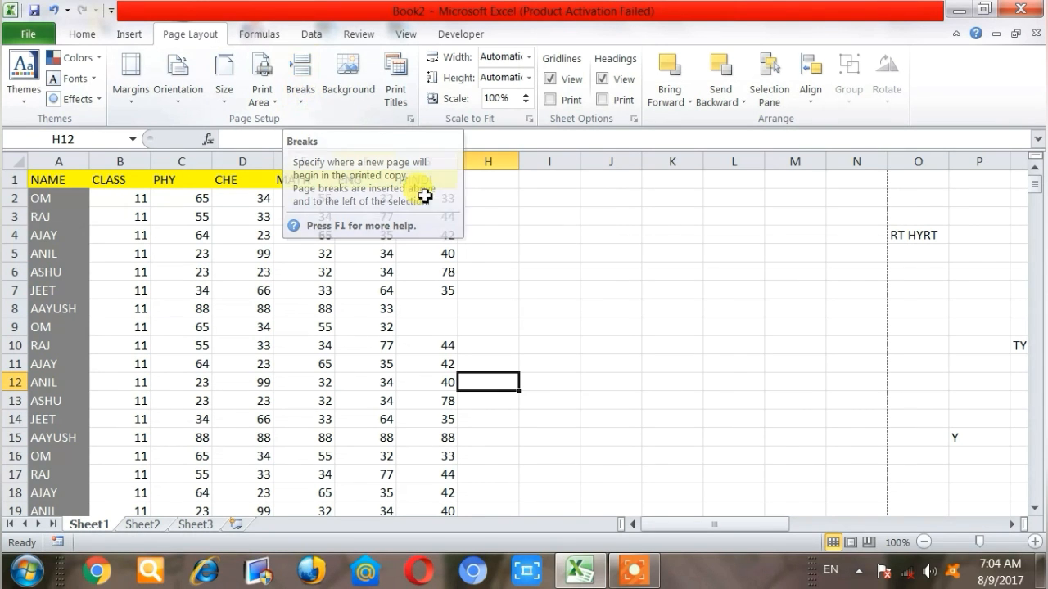
# Set the sheet's paper size to A4, 8.27" x 11.69"
pyautogui.click(557, 284)
pyautogui.scroll(-4, 567, 290)
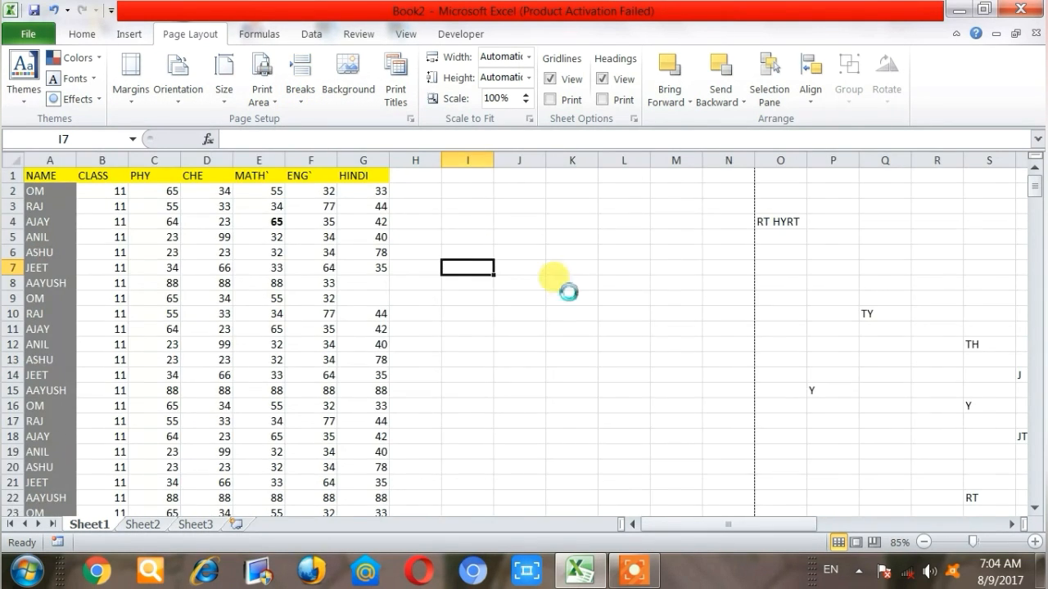
pyautogui.scroll(-1, 351, 318)
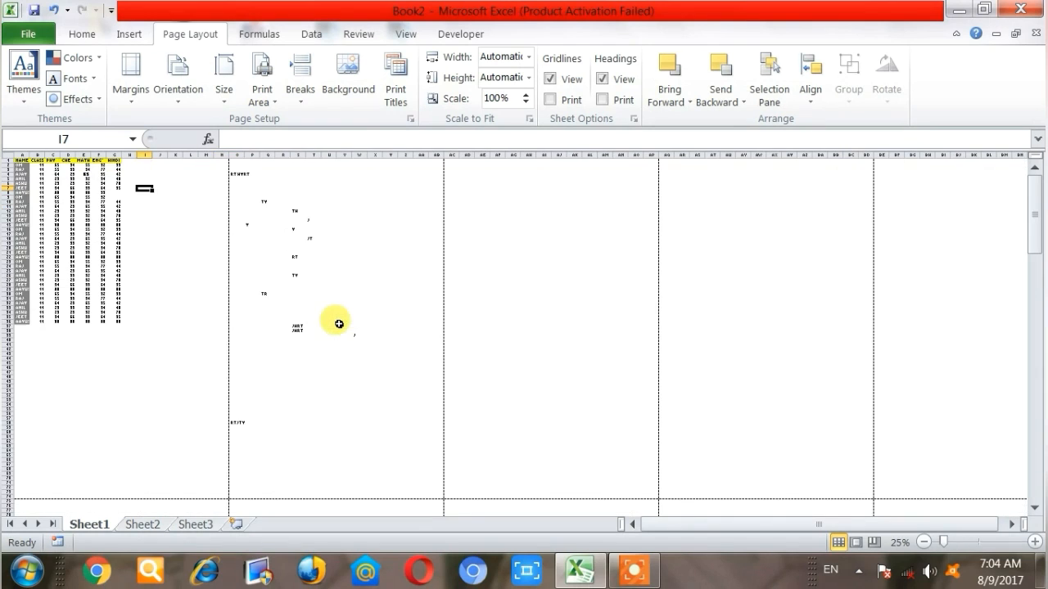
pyautogui.click(220, 85)
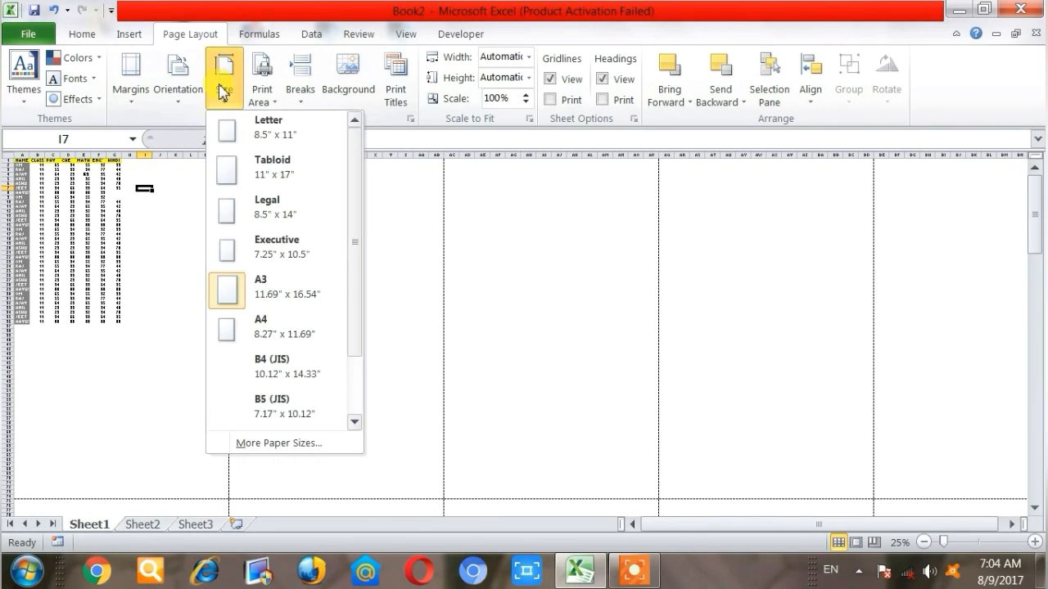
pyautogui.click(281, 336)
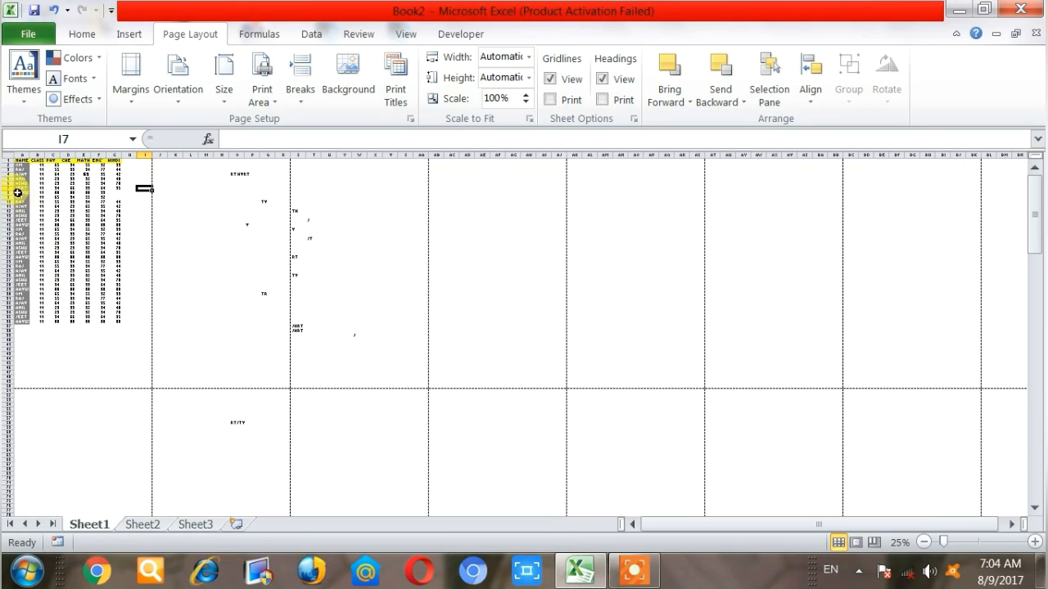
# Insert a horizontal page break above row 11 of the marks table
pyautogui.keyDown('ctrl'); pyautogui.scroll(3, 17, 191); pyautogui.keyUp('ctrl')
pyautogui.keyDown('ctrl'); pyautogui.scroll(1, 17, 191); pyautogui.keyUp('ctrl')
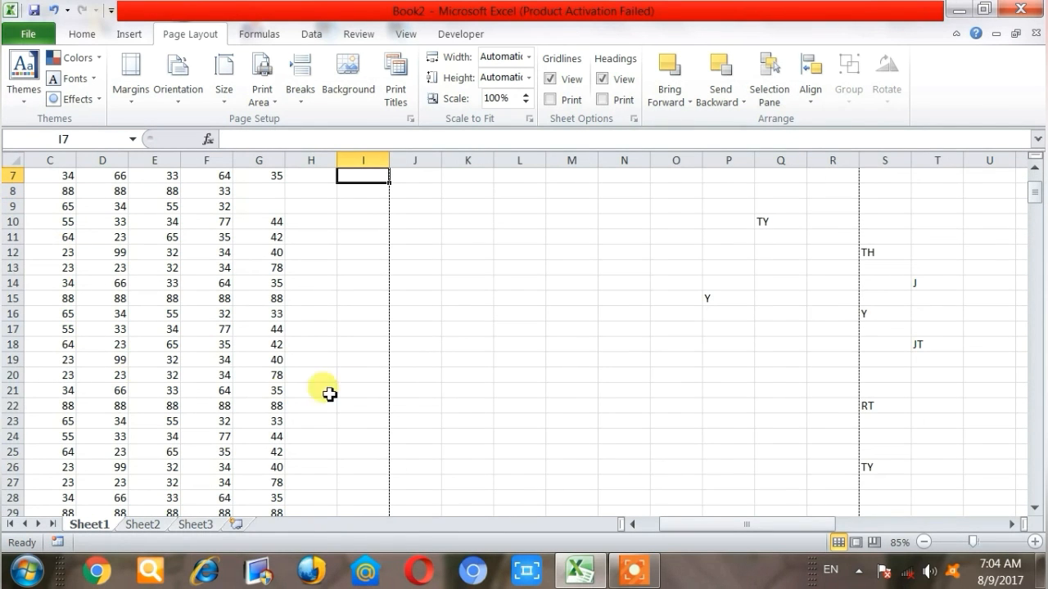
pyautogui.press('Left')
pyautogui.press('Left')
pyautogui.press('Left')
pyautogui.press('Left')
pyautogui.press('Left')
pyautogui.press('Left')
pyautogui.press('Left')
pyautogui.press('Left')
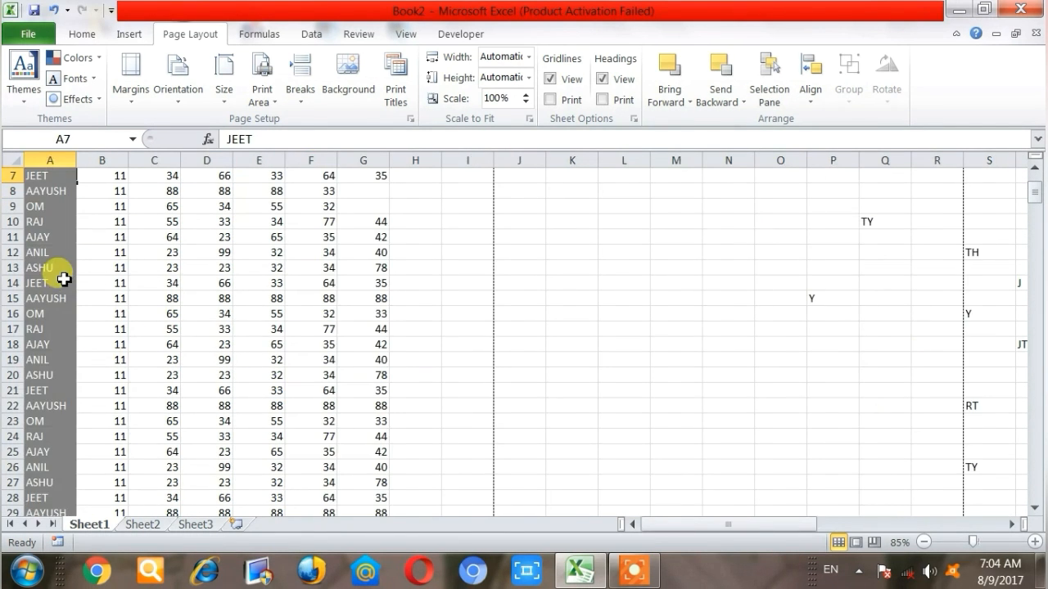
pyautogui.scroll(2, 75, 256)
pyautogui.click(74, 256)
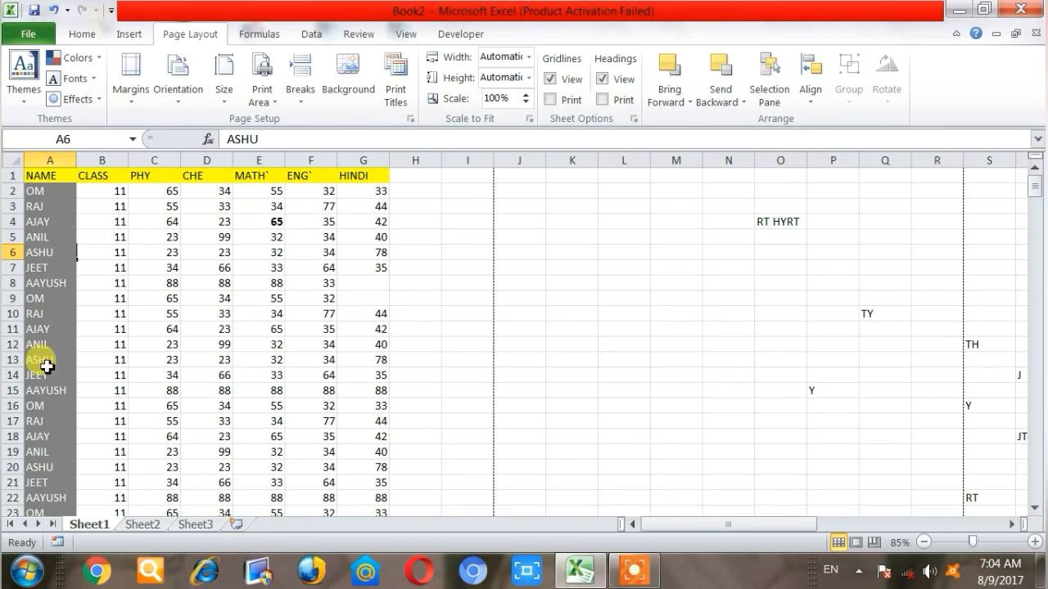
pyautogui.keyDown('ctrl'); pyautogui.scroll(6, 27, 332); pyautogui.keyUp('ctrl')
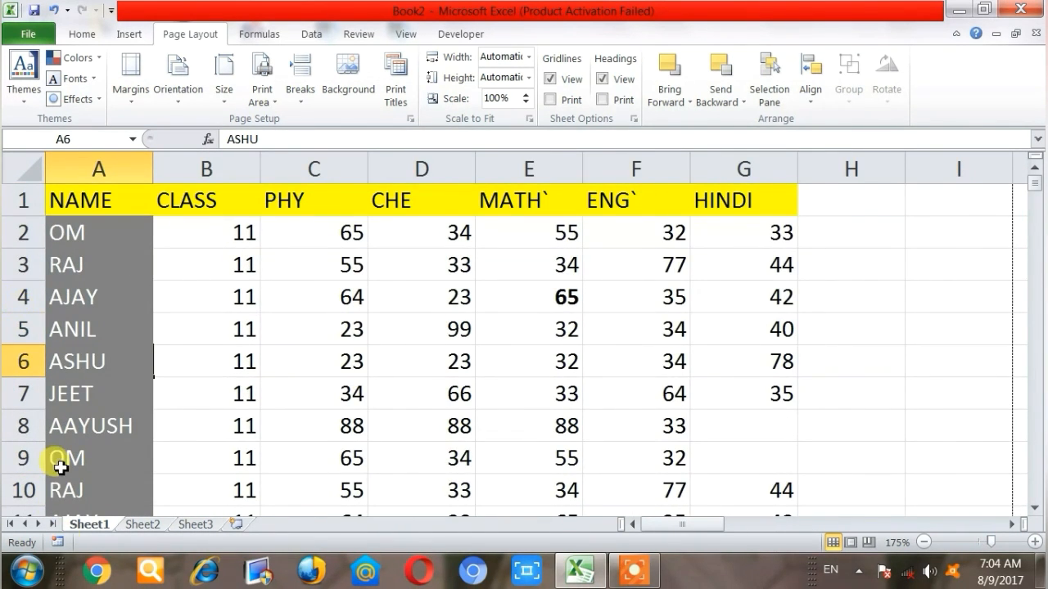
pyautogui.scroll(-1, 51, 459)
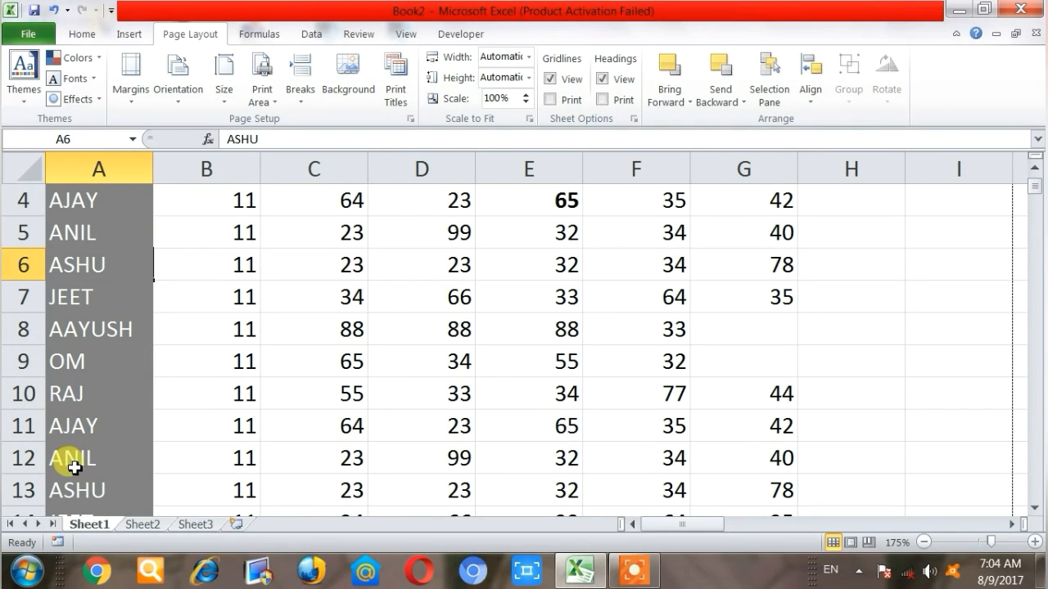
pyautogui.click(31, 426)
pyautogui.keyDown('ctrl'); pyautogui.scroll(-5, 499, 423); pyautogui.keyUp('ctrl')
pyautogui.keyDown('ctrl'); pyautogui.scroll(-3, 499, 424); pyautogui.keyUp('ctrl')
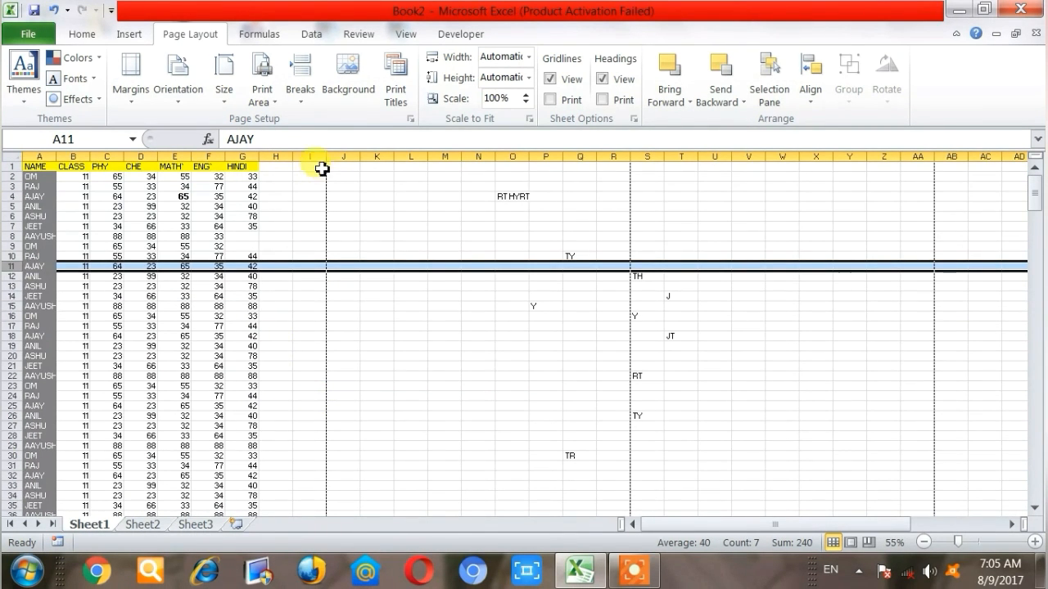
pyautogui.click(301, 82)
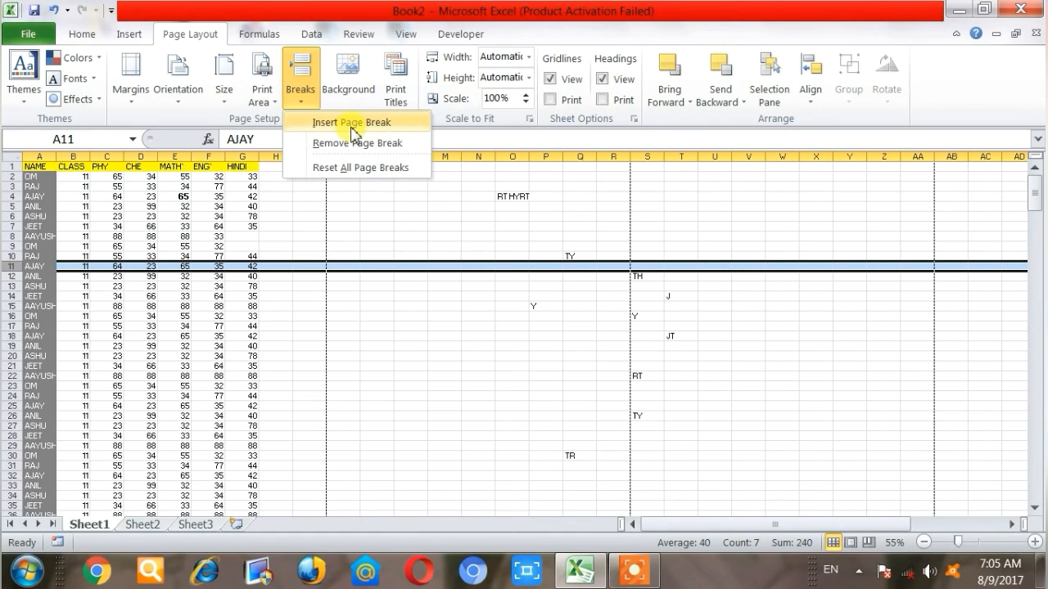
pyautogui.click(352, 125)
pyautogui.click(339, 295)
pyautogui.click(320, 257)
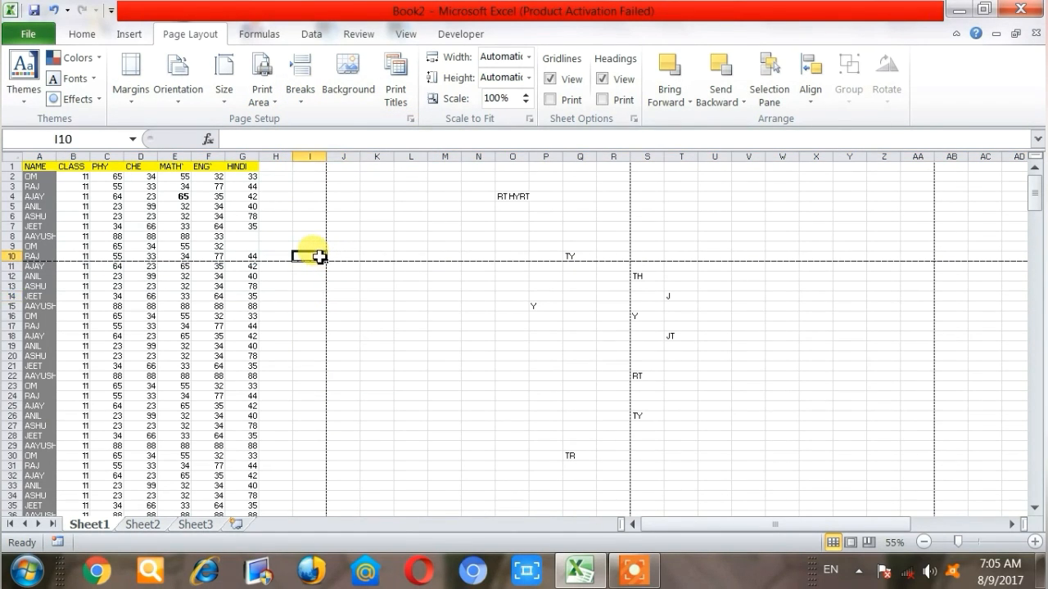
# Highlight the first page's block A1:I10 and check the first two pages in the print preview
pyautogui.moveTo(319, 256); pyautogui.dragTo(37, 166)
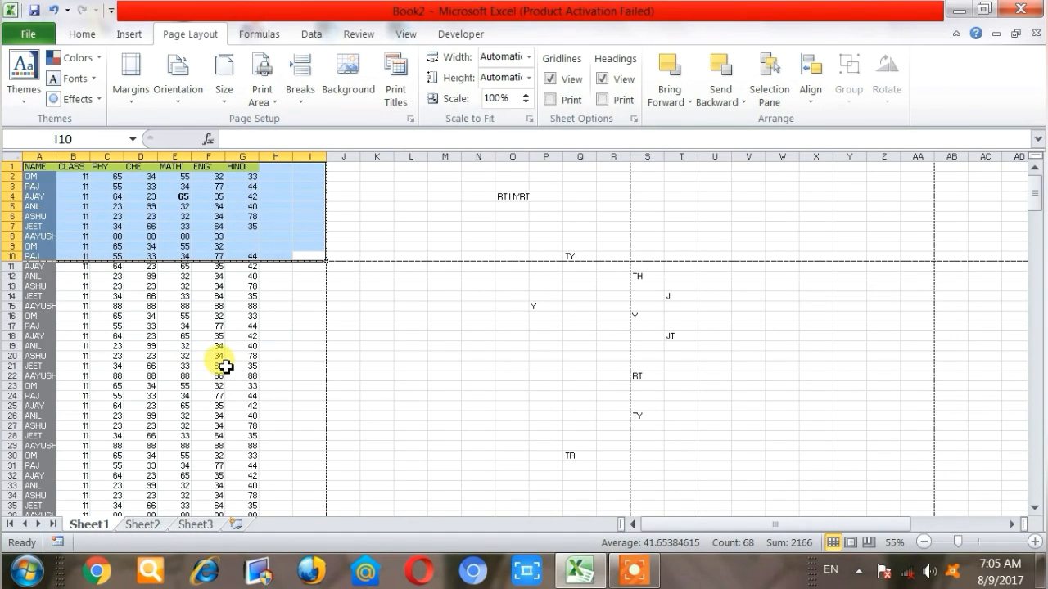
pyautogui.keyDown('ctrl'); pyautogui.scroll(-2, 225, 366); pyautogui.keyUp('ctrl')
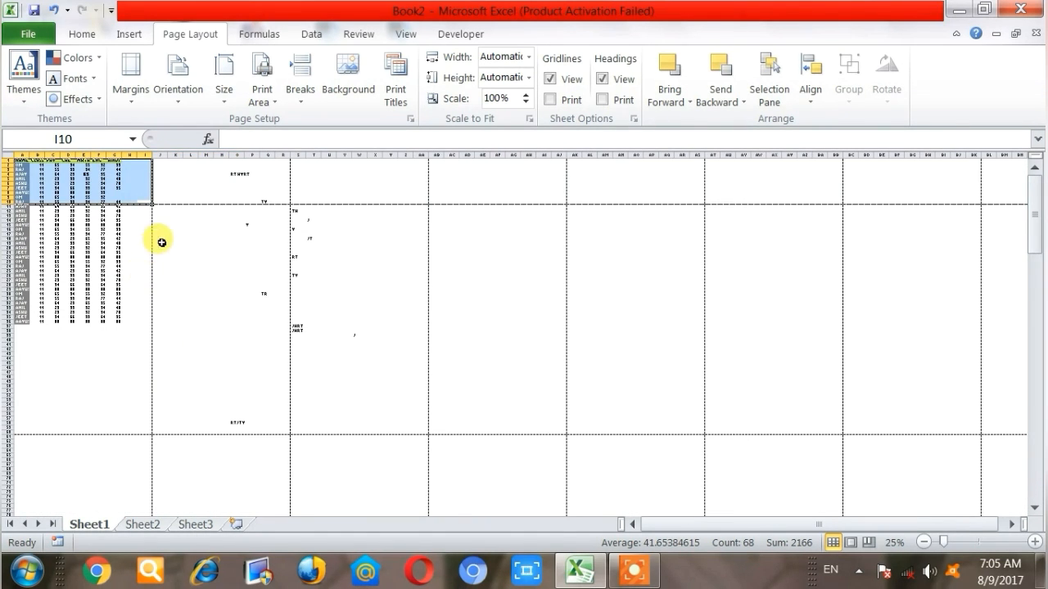
pyautogui.moveTo(145, 202); pyautogui.dragTo(7, 136)
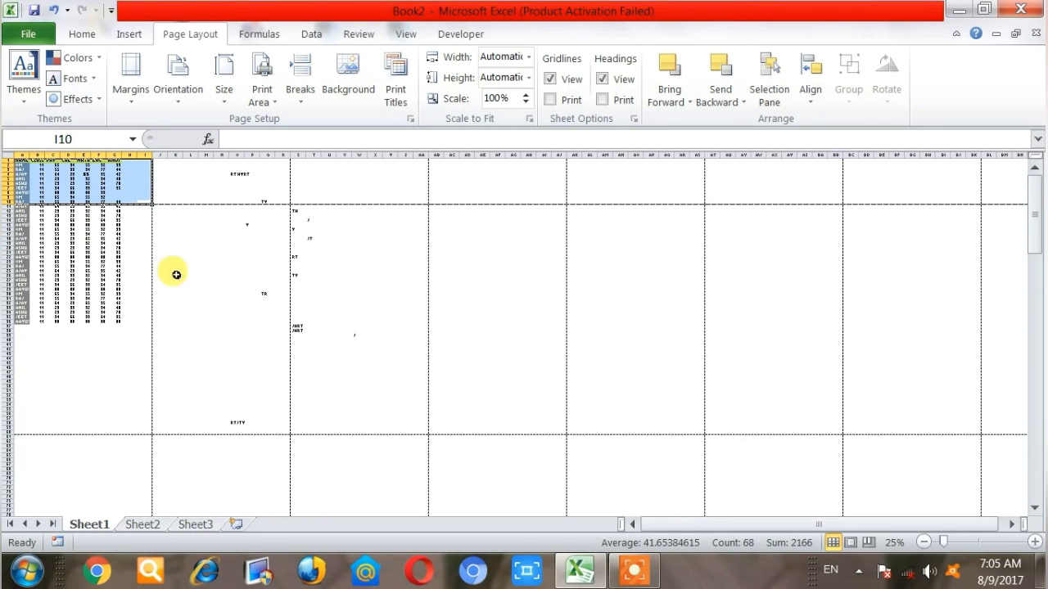
pyautogui.click(239, 300)
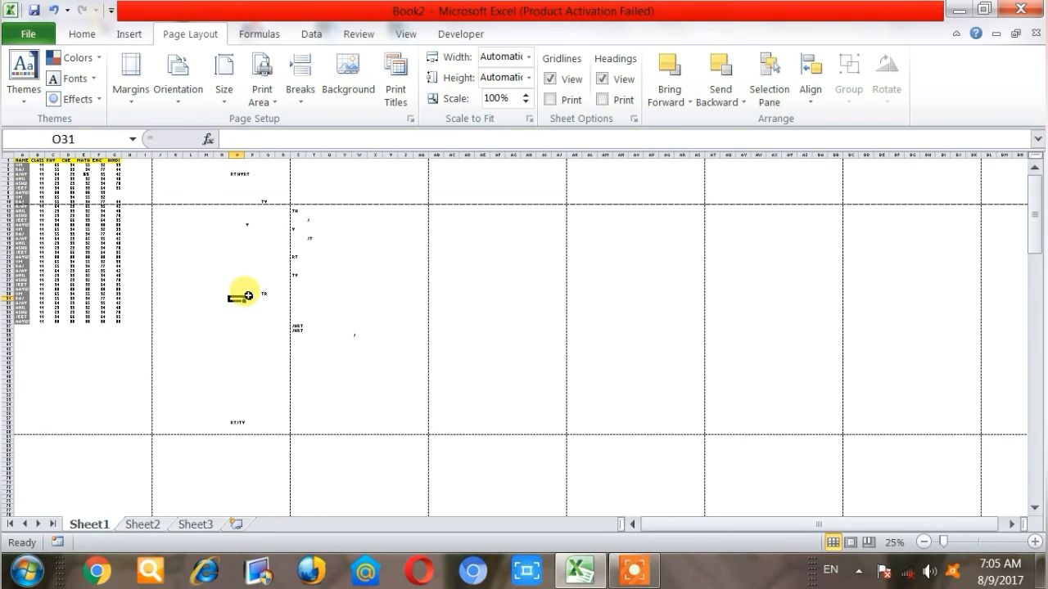
pyautogui.hotkey('ctrl', 'F2')
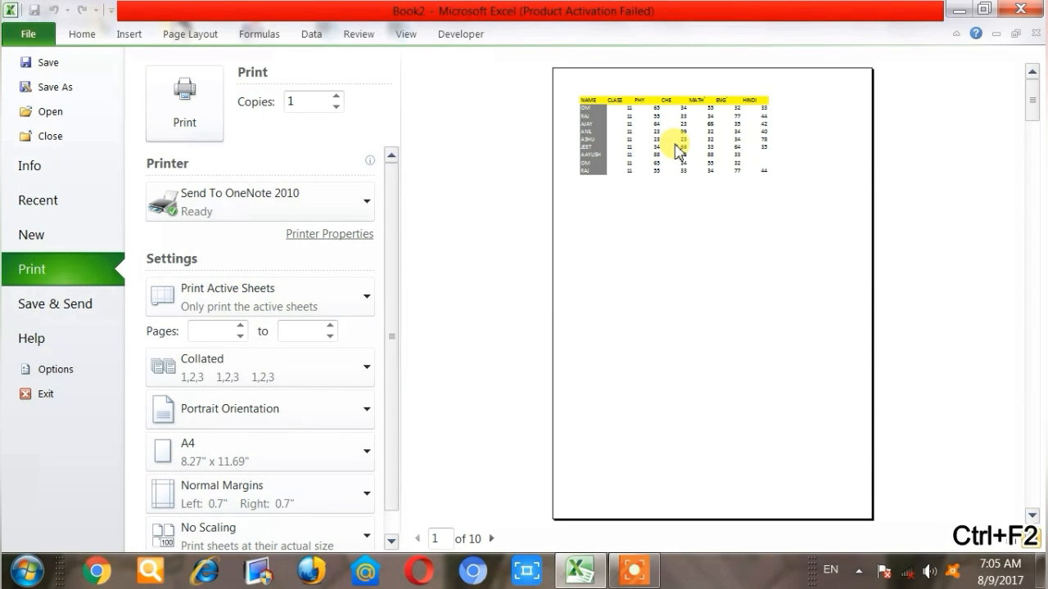
pyautogui.scroll(-1, 676, 150)
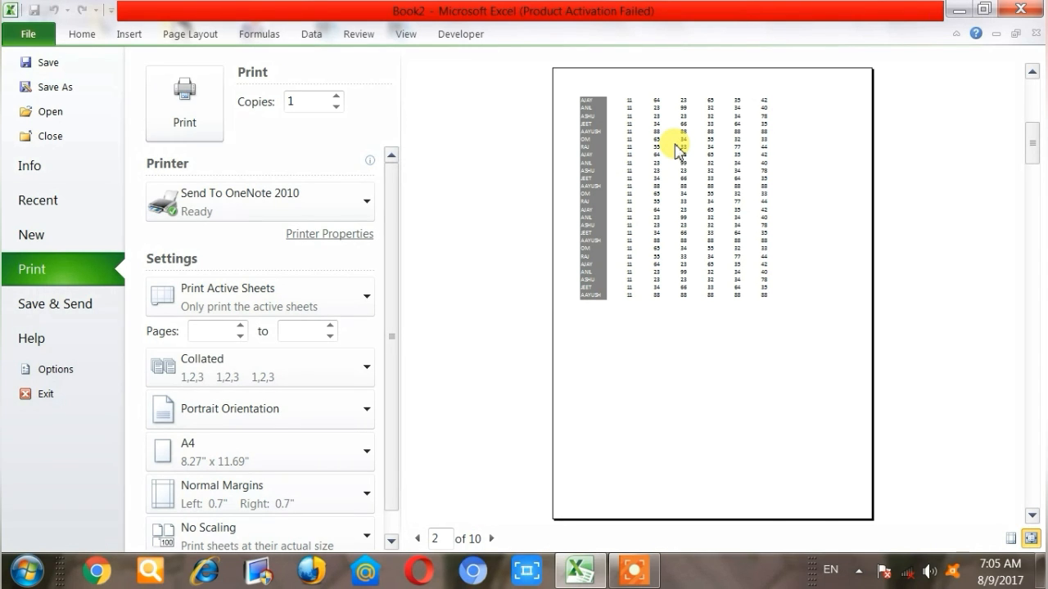
pyautogui.press('Escape')
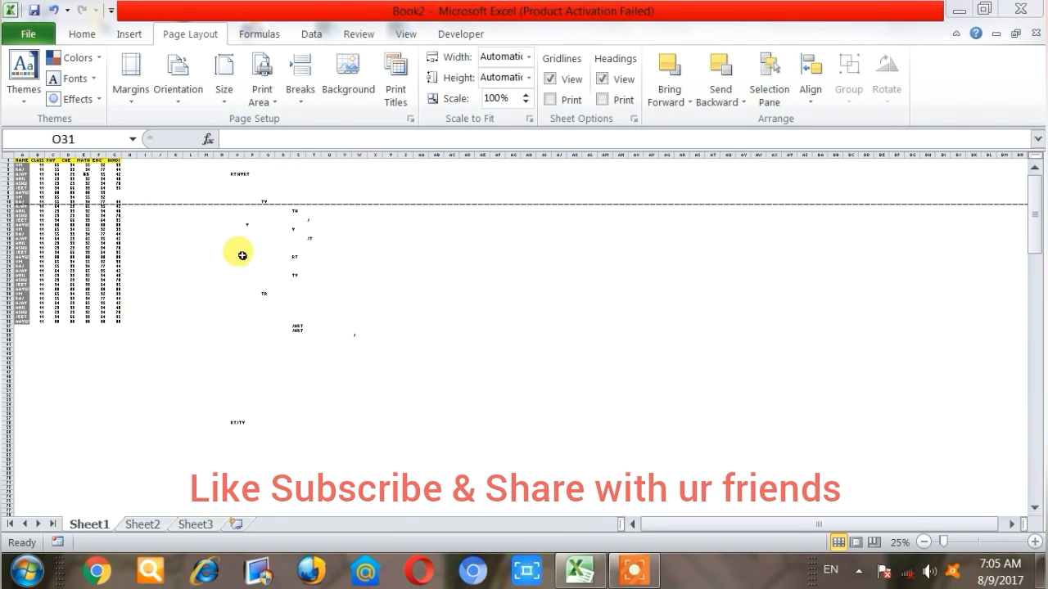
# Insert a second horizontal page break above row 21 of the marks table
pyautogui.scroll(4, 103, 300)
pyautogui.scroll(3, 102, 302)
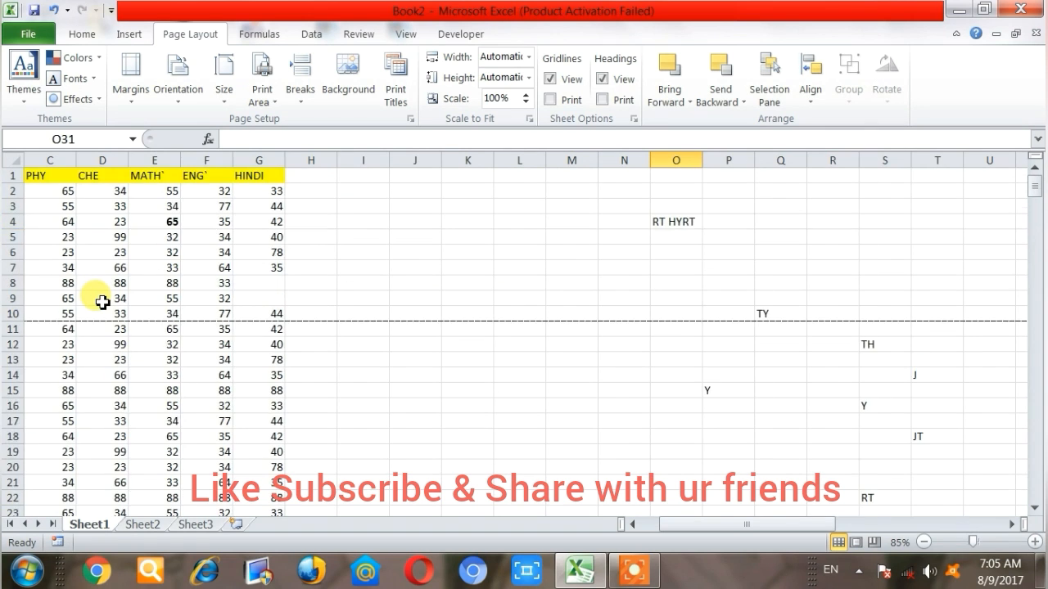
pyautogui.press('Left')
pyautogui.press('Left')
pyautogui.press('Left')
pyautogui.press('Left')
pyautogui.press('Left')
pyautogui.press('Left')
pyautogui.press('Left')
pyautogui.press('Left')
pyautogui.press('Left')
pyautogui.press('Left')
pyautogui.press('Left')
pyautogui.press('Left')
pyautogui.press('Left')
pyautogui.press('Left')
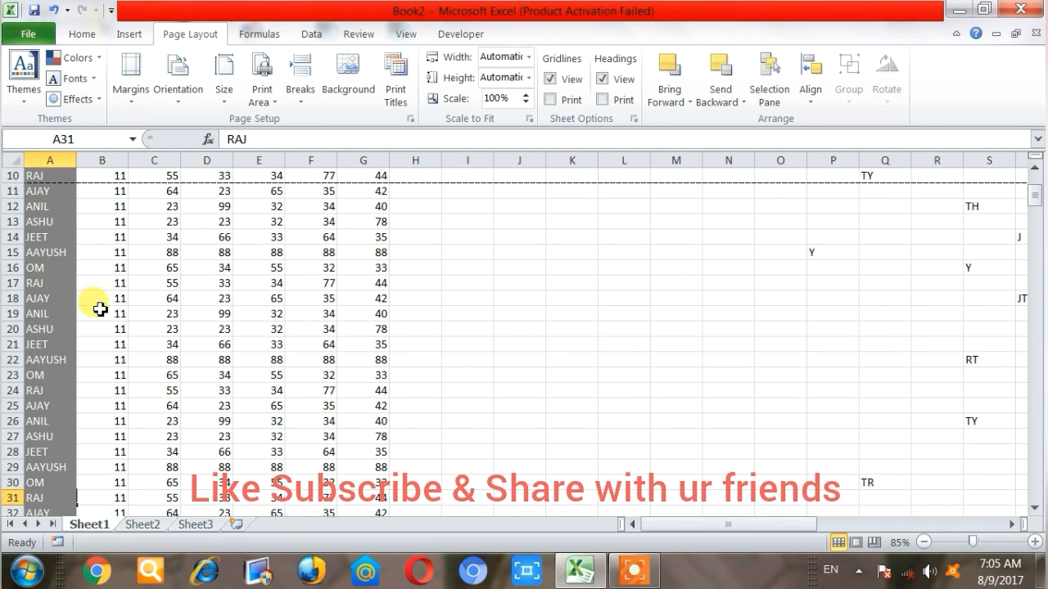
pyautogui.scroll(2, 82, 327)
pyautogui.scroll(-1, 58, 409)
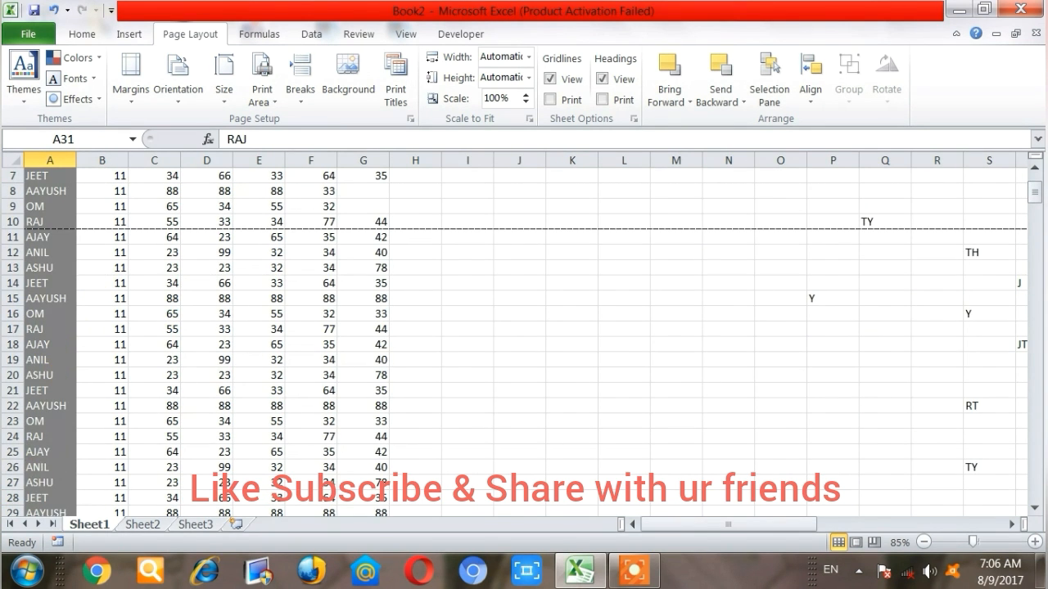
pyautogui.scroll(2, 39, 407)
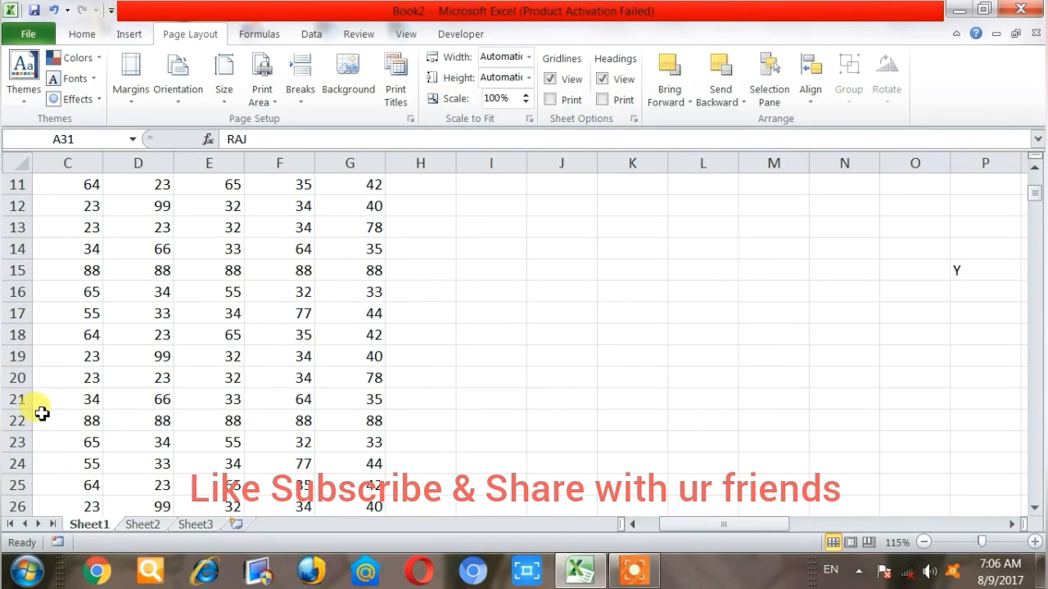
pyautogui.click(18, 400)
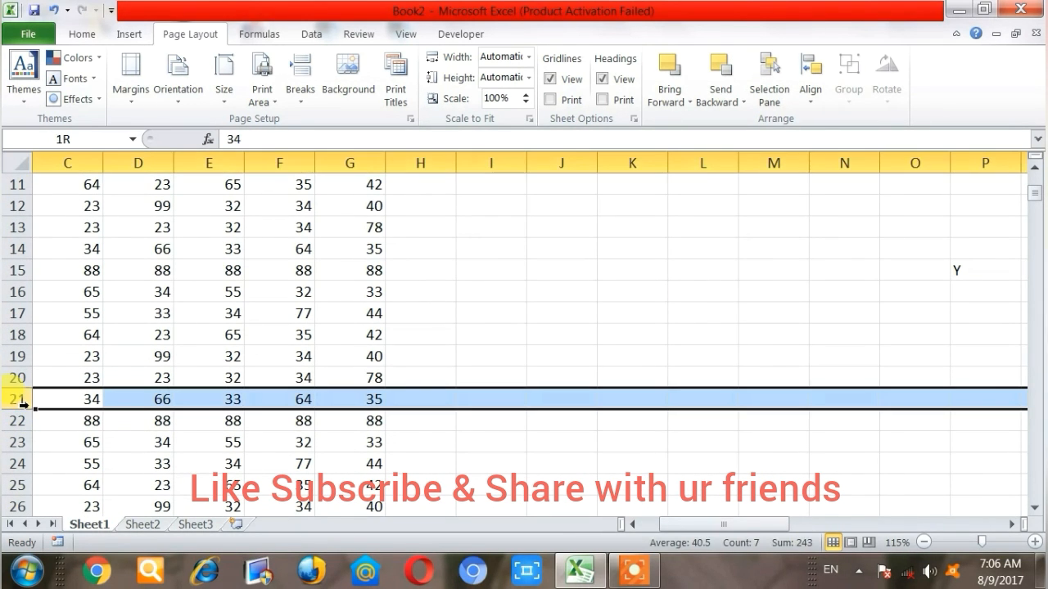
pyautogui.click(300, 92)
pyautogui.click(337, 123)
pyautogui.click(375, 205)
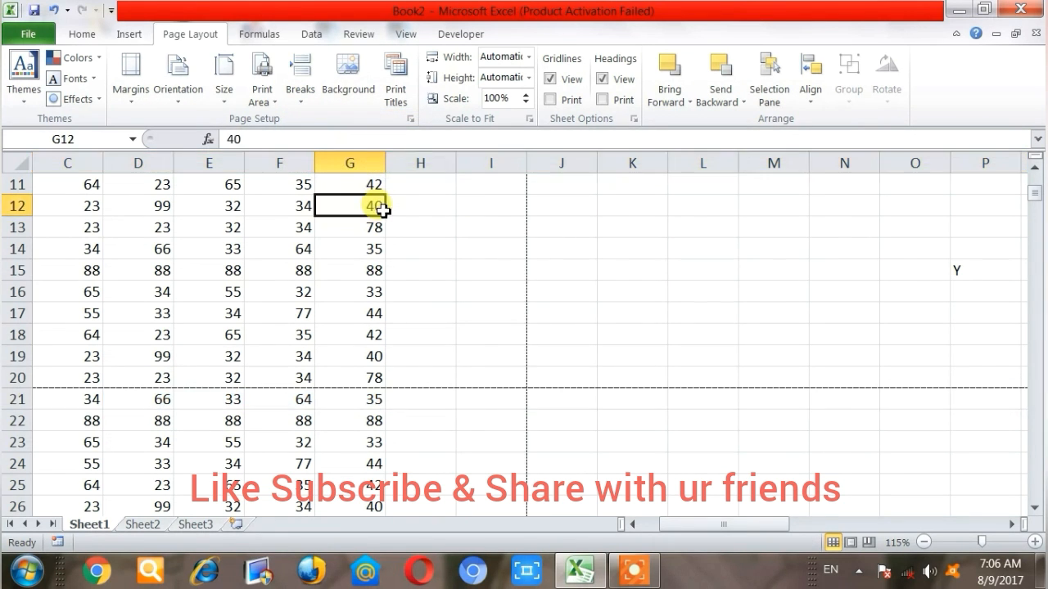
# Highlight rows in each of the table's three page sections and check pages 1 to 3 in the print preview
pyautogui.scroll(-5, 414, 309)
pyautogui.moveTo(221, 226); pyautogui.dragTo(30, 164)
pyautogui.moveTo(227, 302); pyautogui.dragTo(64, 251)
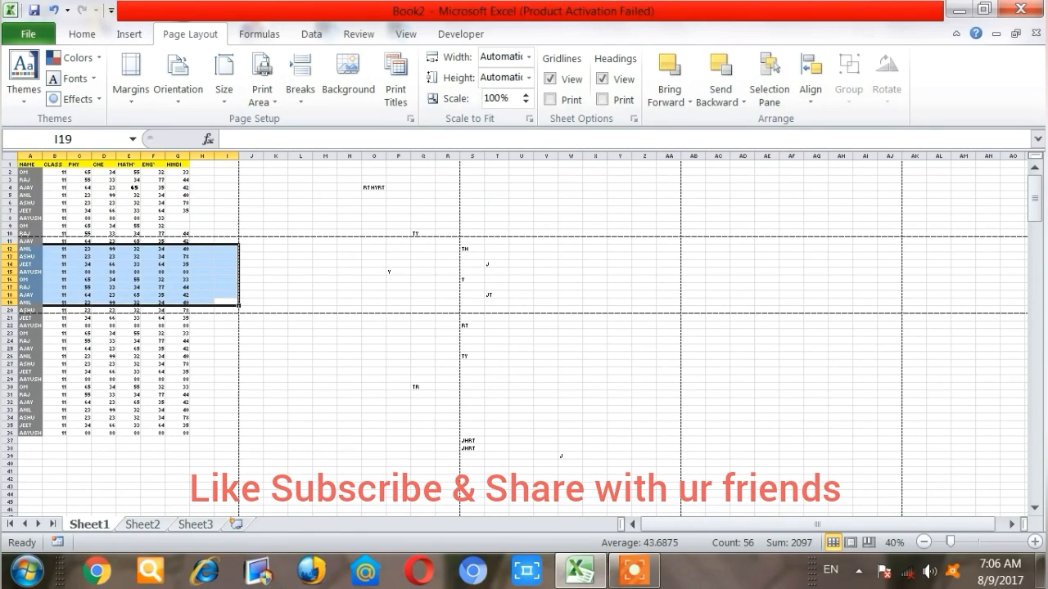
pyautogui.moveTo(206, 433); pyautogui.dragTo(29, 332)
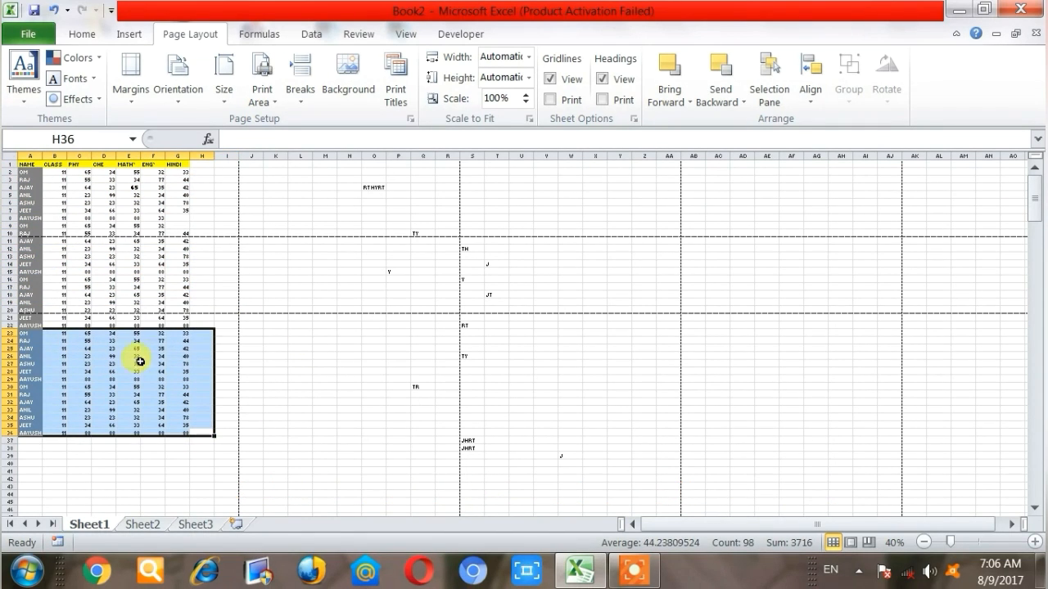
pyautogui.hotkey('ctrl', 'F2')
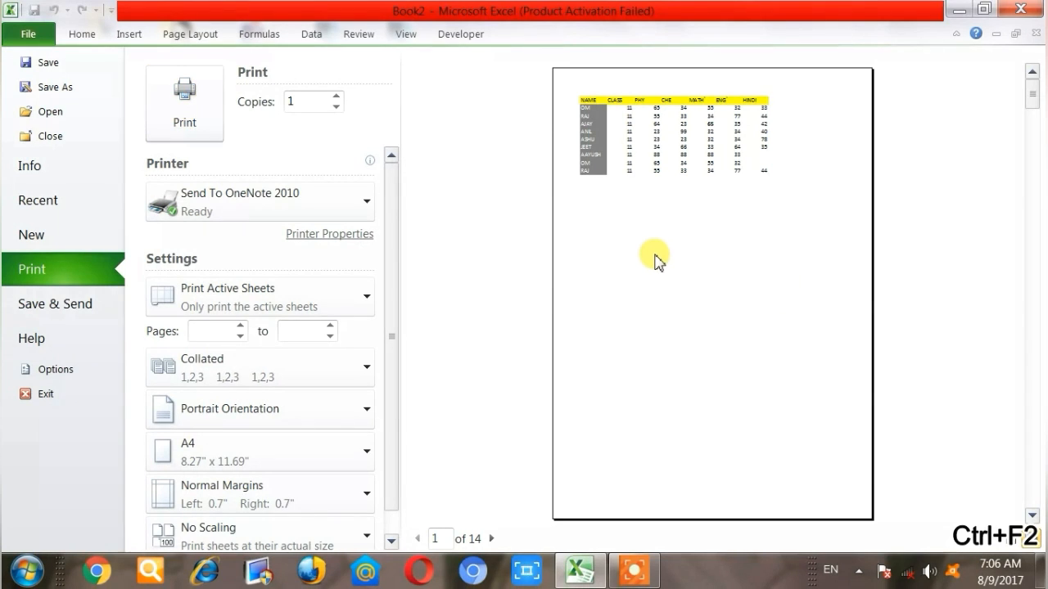
pyautogui.scroll(-2, 655, 258)
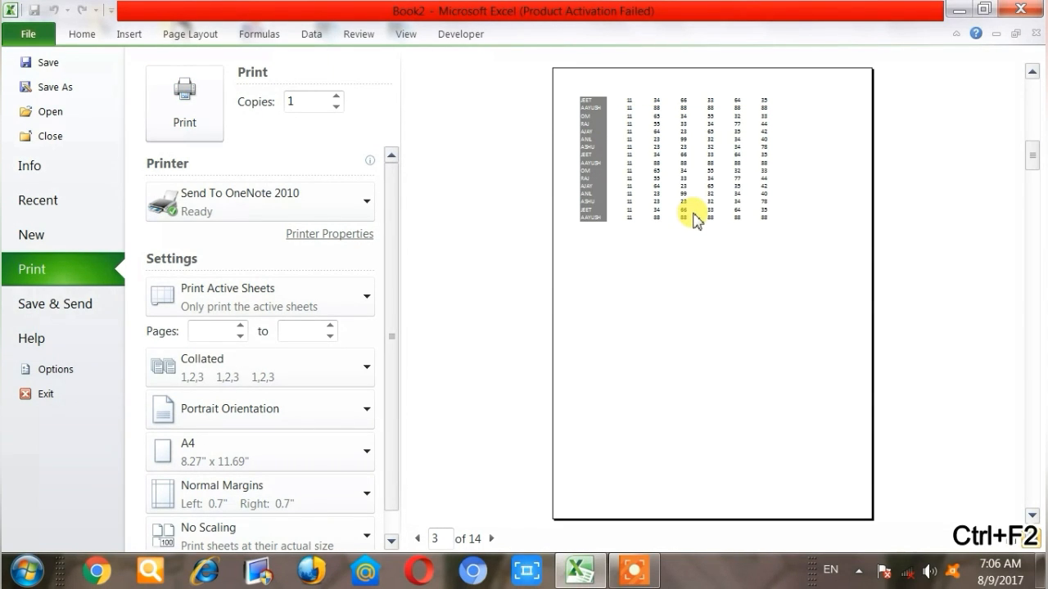
pyautogui.press('Escape')
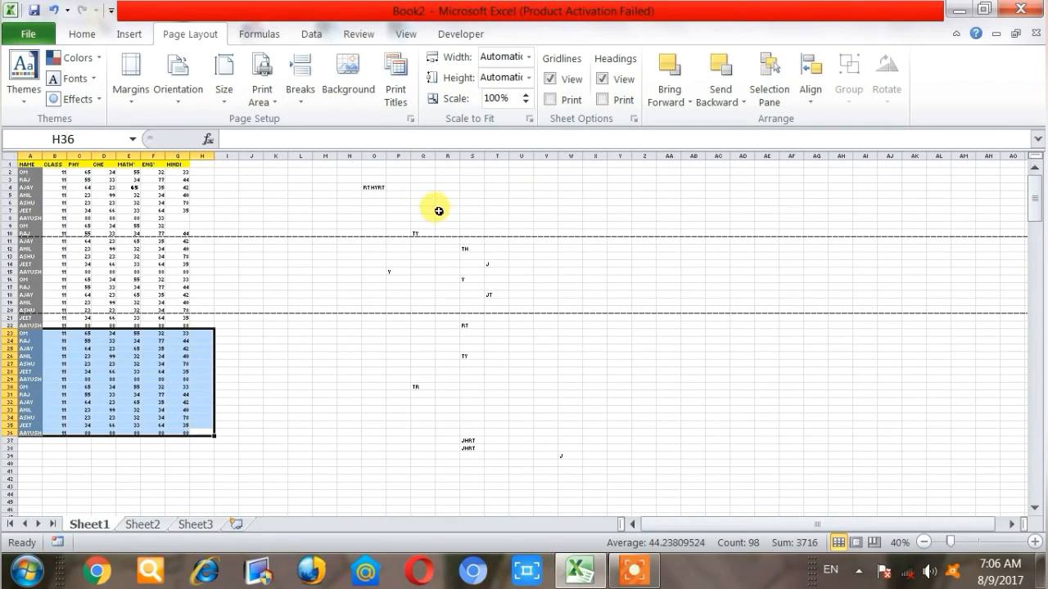
# Try to remove the page break below row 10 with row 10 selected
pyautogui.click(304, 96)
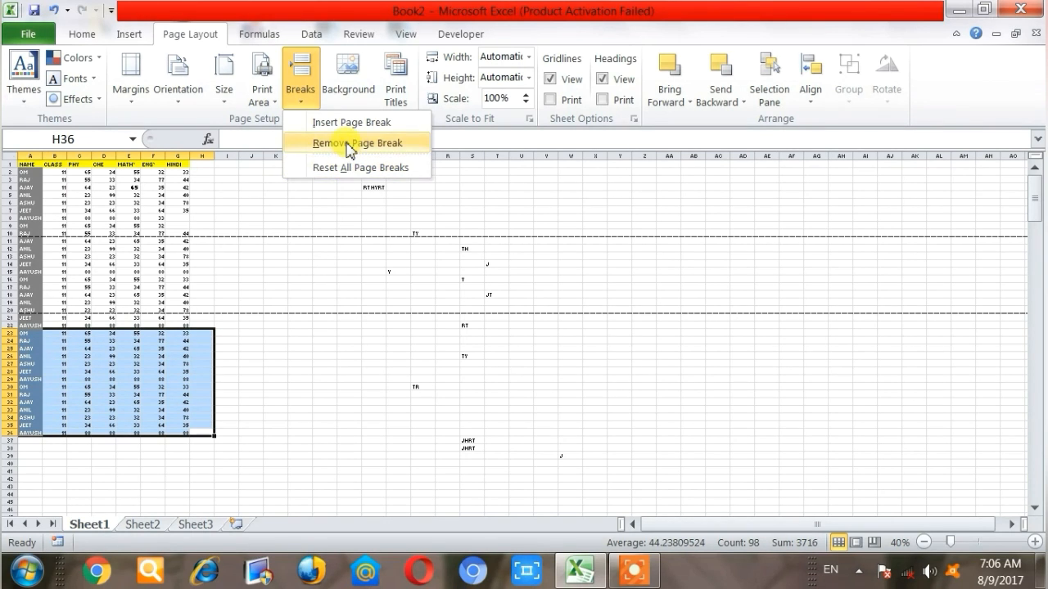
pyautogui.click(11, 235)
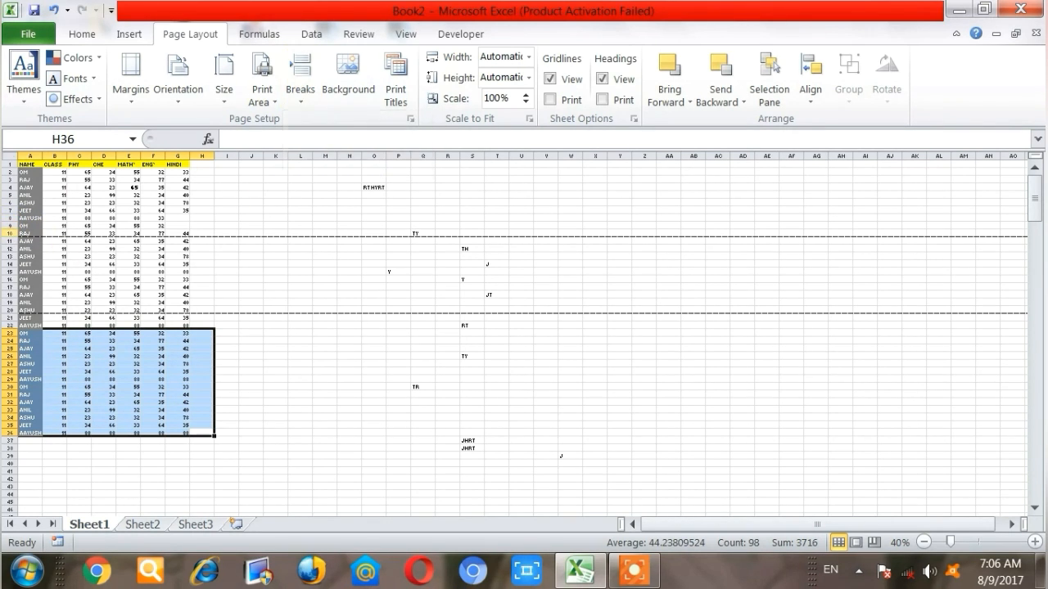
pyautogui.click(10, 235)
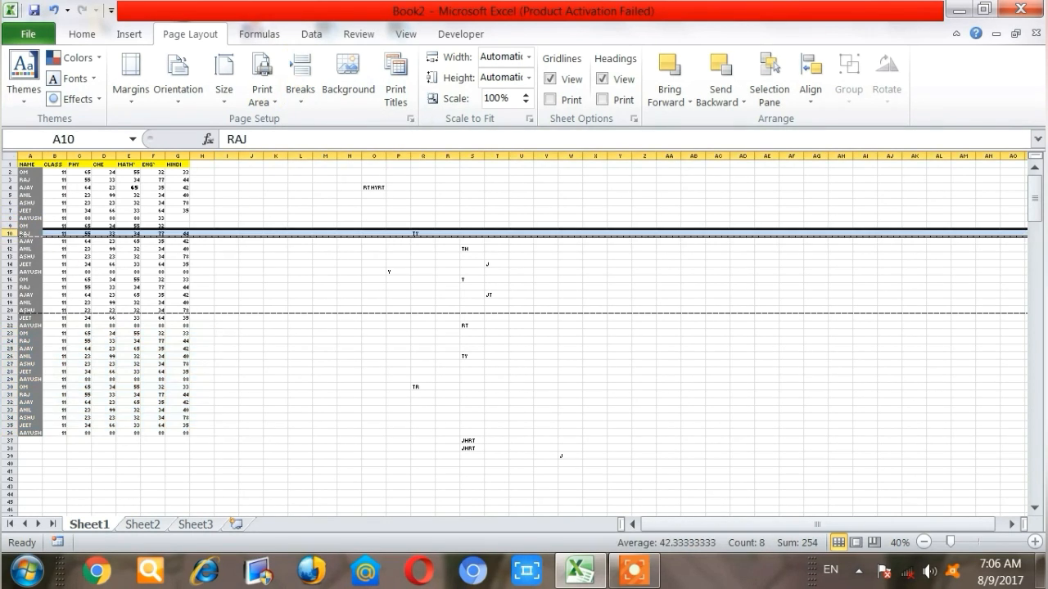
pyautogui.click(287, 102)
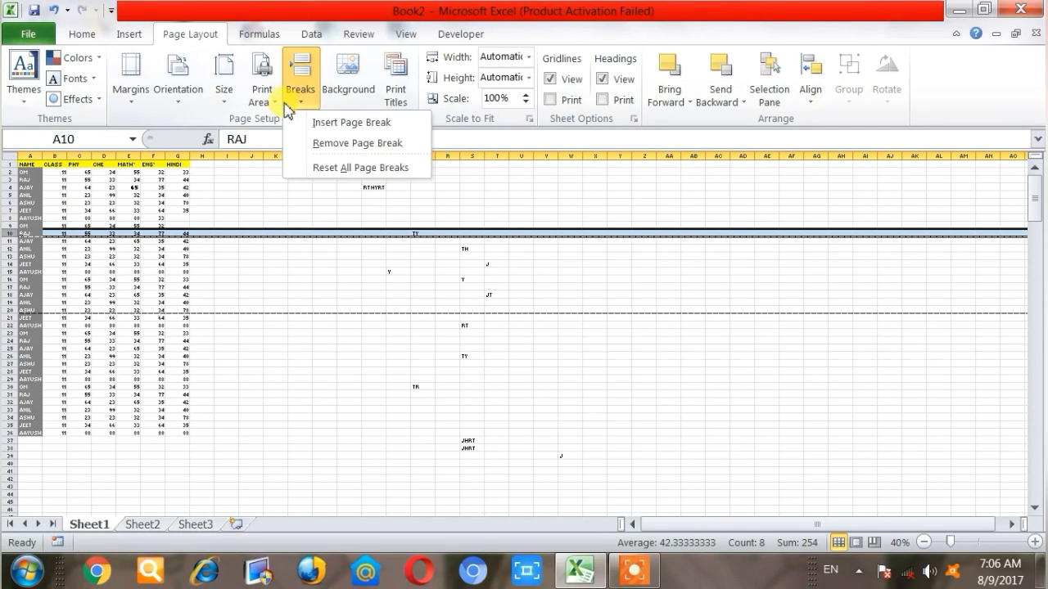
pyautogui.click(348, 144)
pyautogui.click(226, 286)
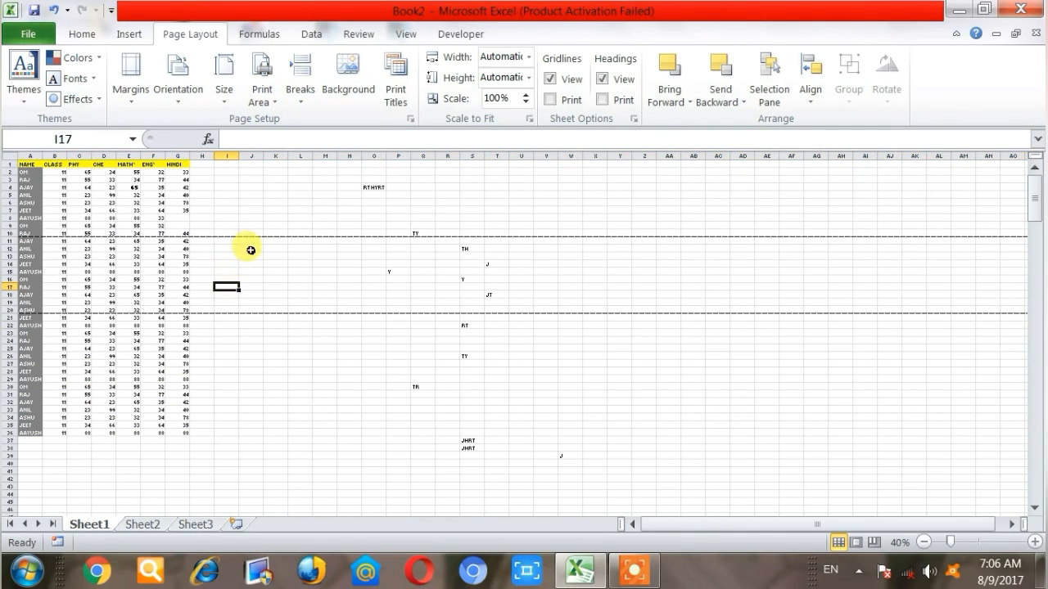
# Remove the page break above row 11 and reset all remaining page breaks on the sheet
pyautogui.click(13, 241)
pyautogui.click(300, 97)
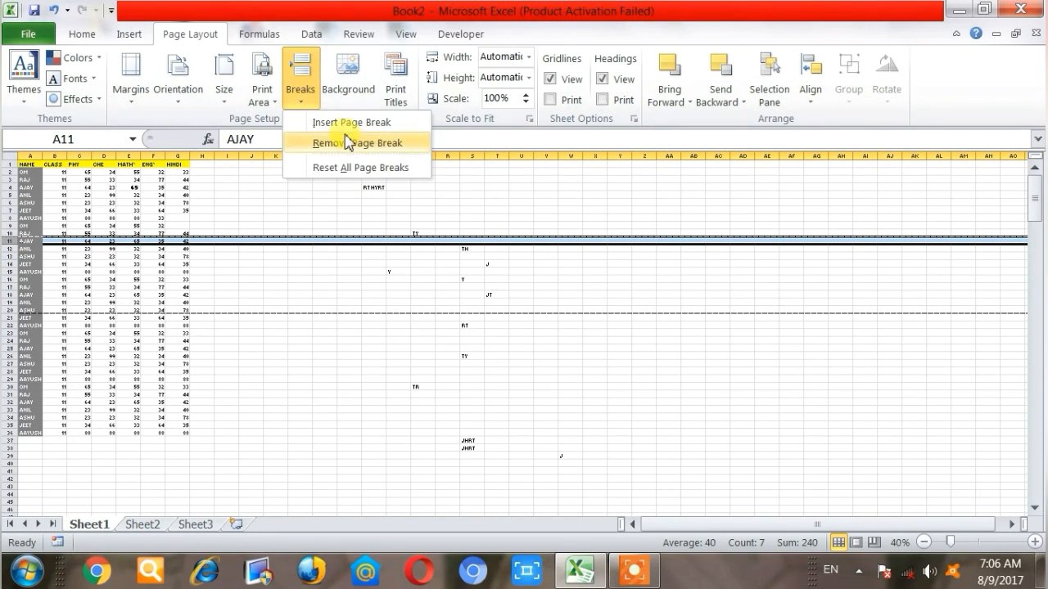
pyautogui.click(348, 144)
pyautogui.click(349, 240)
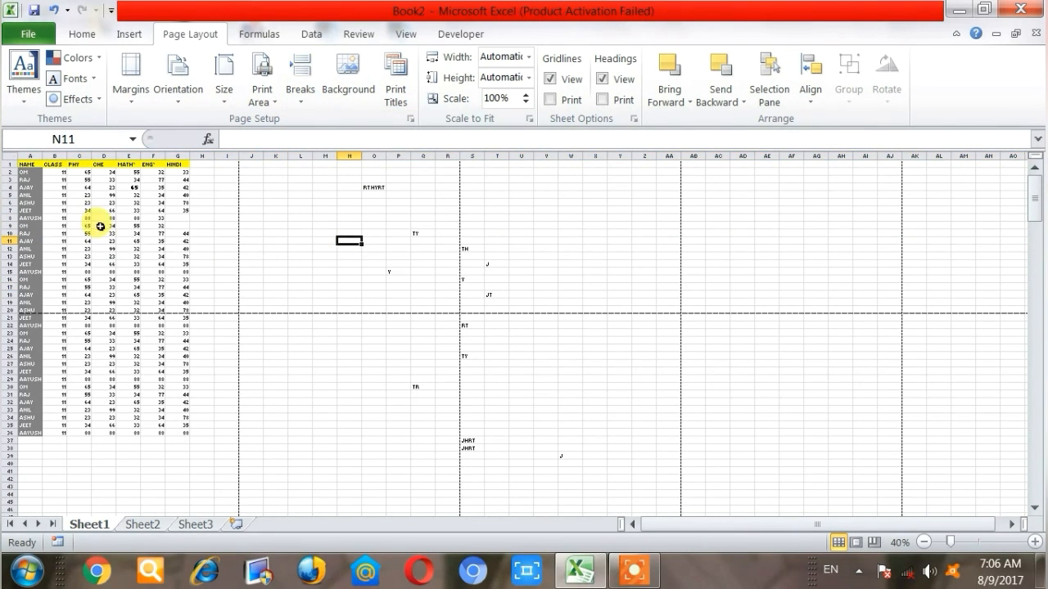
pyautogui.click(301, 94)
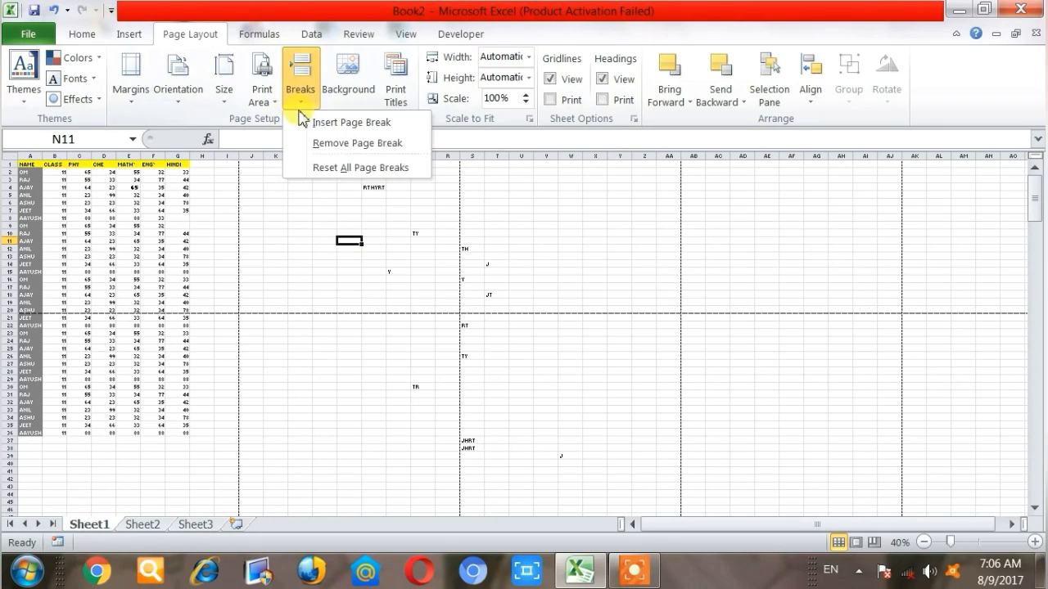
pyautogui.click(370, 169)
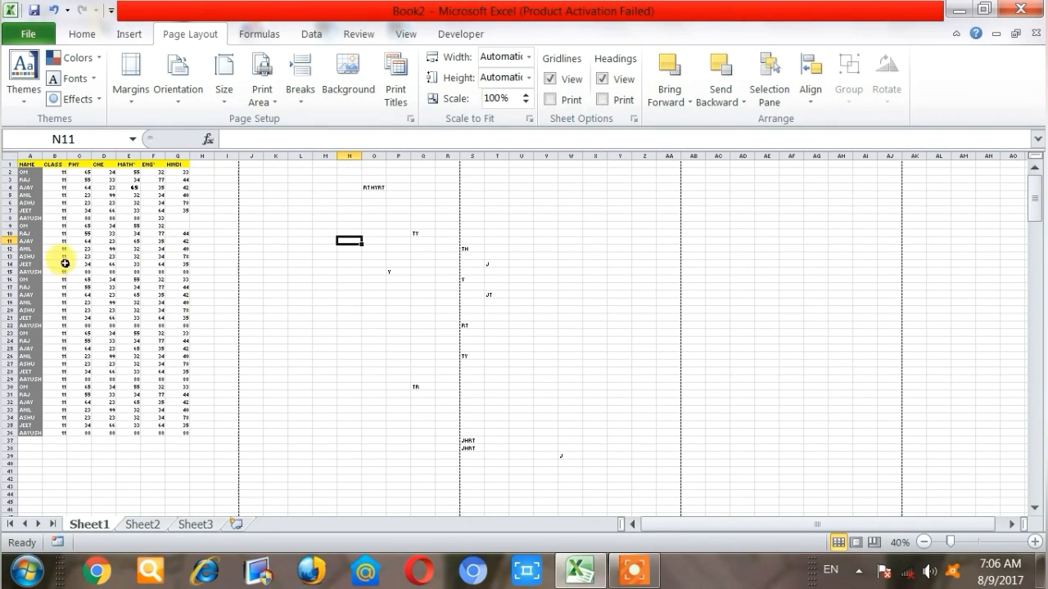
# Select column D of the marks table and review the available page break options
pyautogui.keyDown('ctrl'); pyautogui.scroll(4, 65, 262); pyautogui.keyUp('ctrl')
pyautogui.keyDown('ctrl'); pyautogui.scroll(2, 245, 254); pyautogui.keyUp('ctrl')
pyautogui.press('Left')
pyautogui.press('Left')
pyautogui.press('Left')
pyautogui.press('Left')
pyautogui.press('Left')
pyautogui.press('Left')
pyautogui.press('Left')
pyautogui.press('Left')
pyautogui.press('Left')
pyautogui.press('Left')
pyautogui.press('Left')
pyautogui.press('Left')
pyautogui.press('Left')
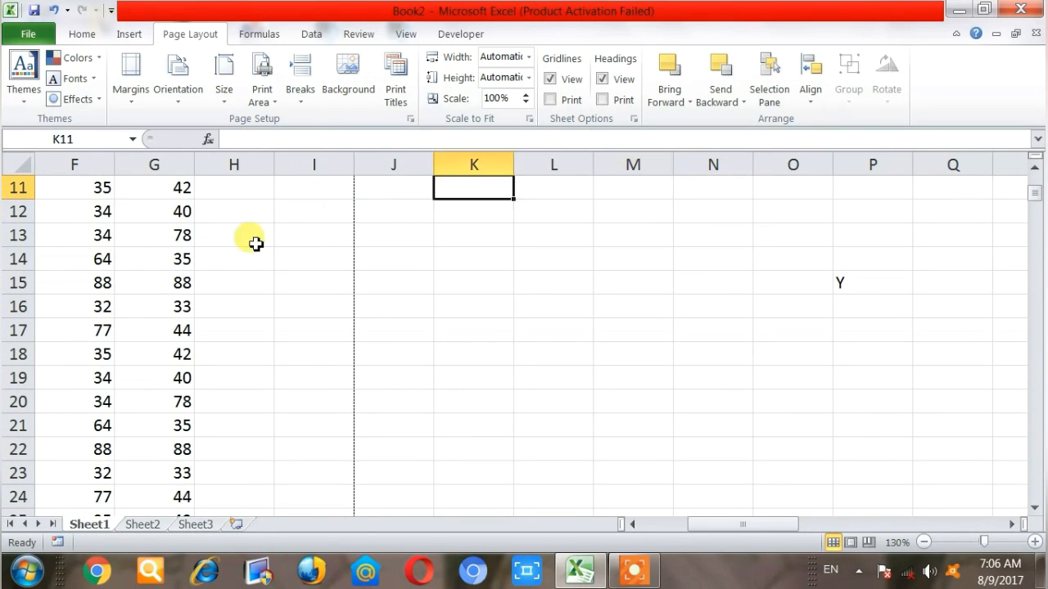
pyautogui.click(296, 164)
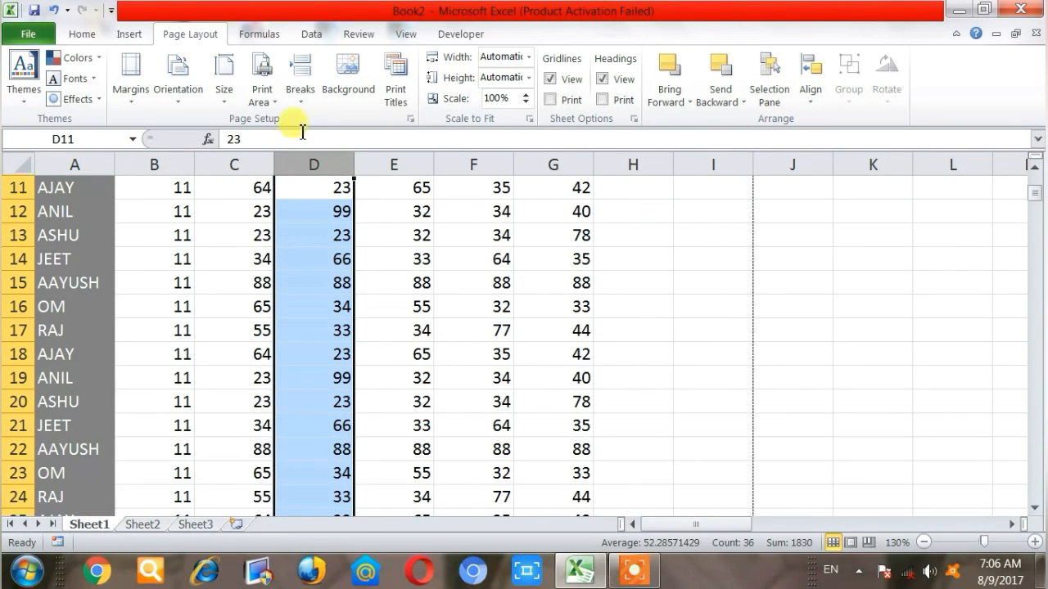
pyautogui.click(303, 97)
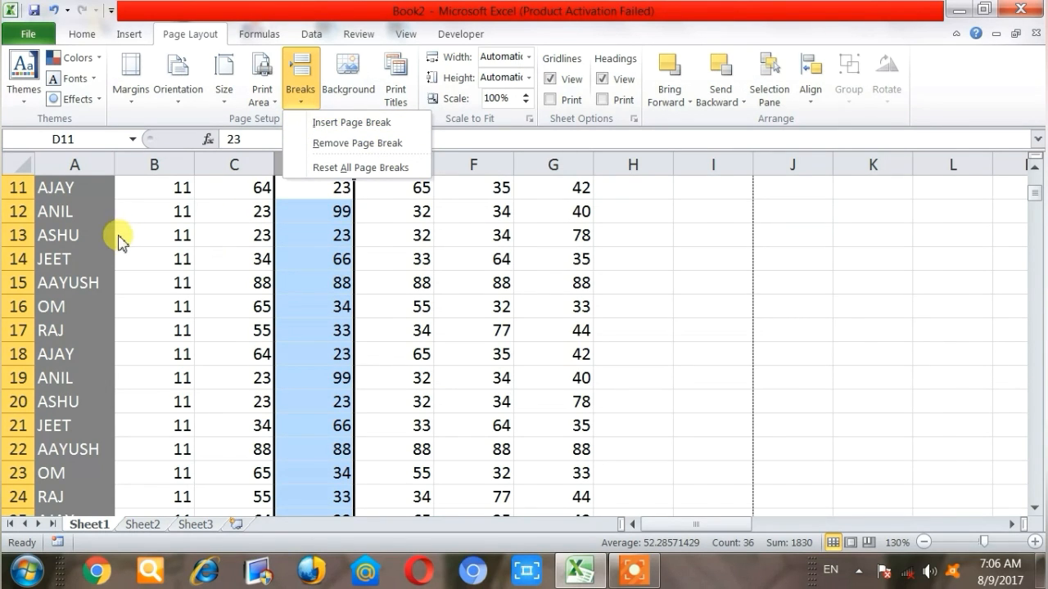
pyautogui.click(431, 264)
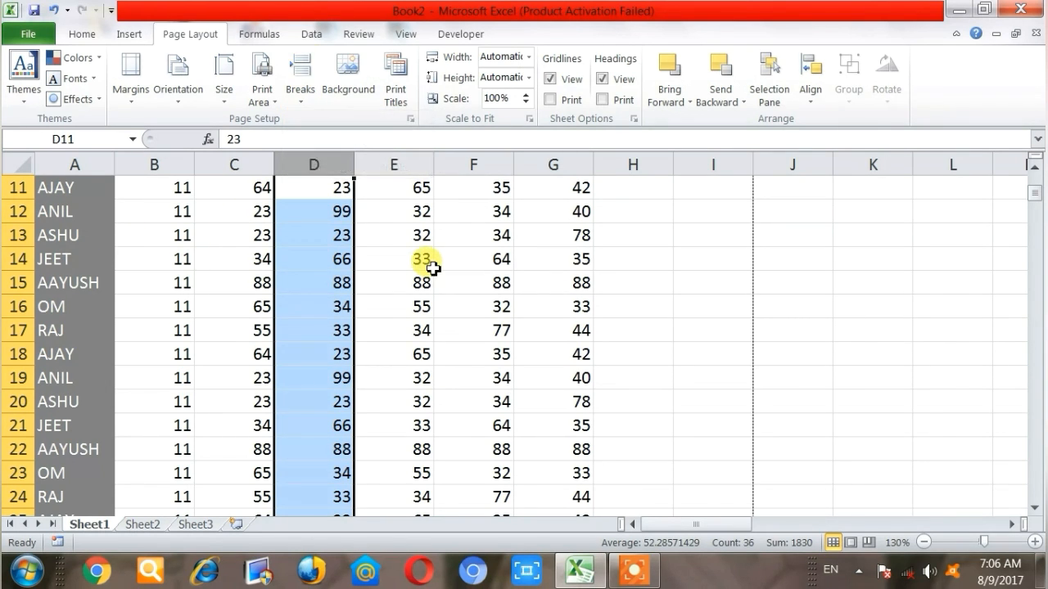
# Examine the automatic page boundaries across Sheet1 and highlight most of the second page's block, beside the marks table
pyautogui.scroll(-5, 479, 267)
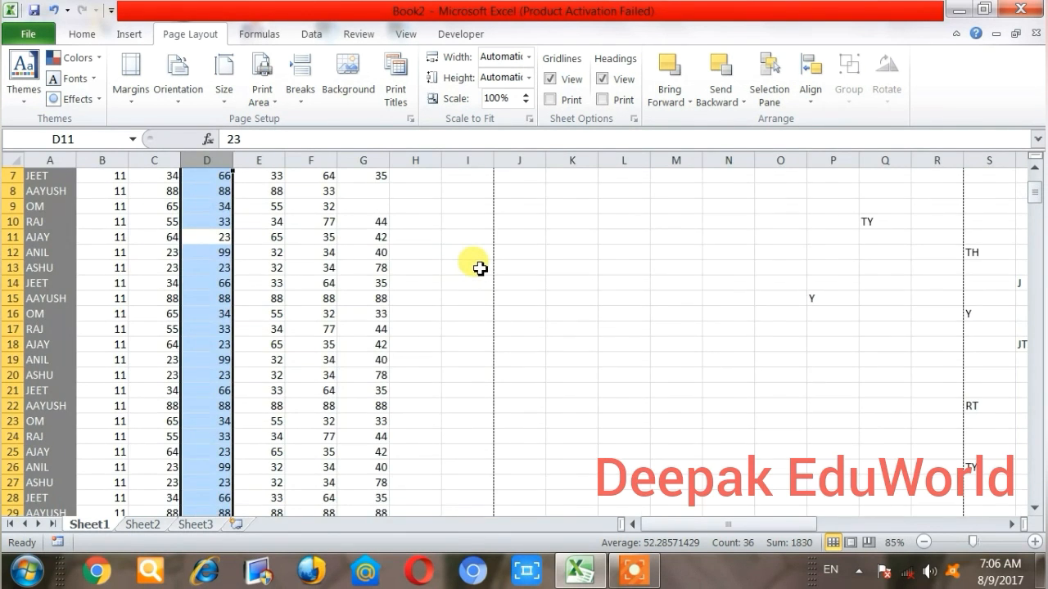
pyautogui.scroll(-1, 479, 268)
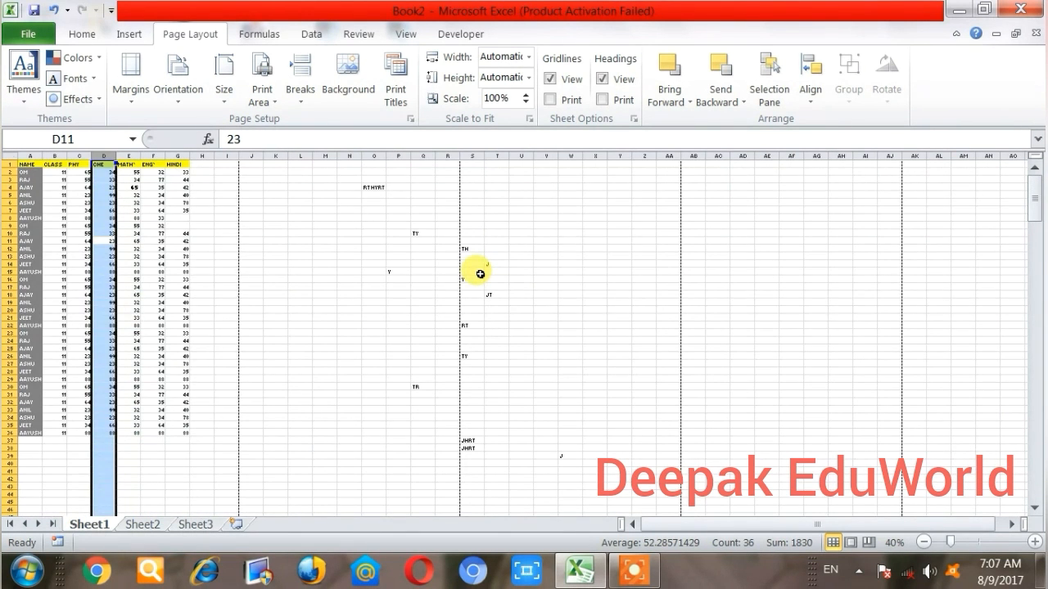
pyautogui.scroll(-1, 480, 274)
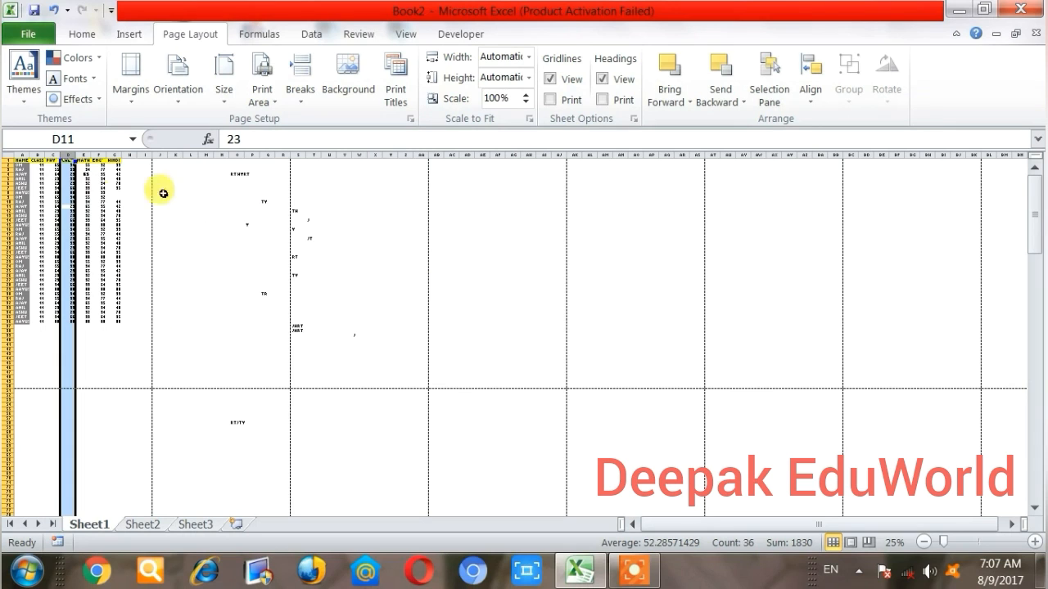
pyautogui.scroll(-1, 424, 291)
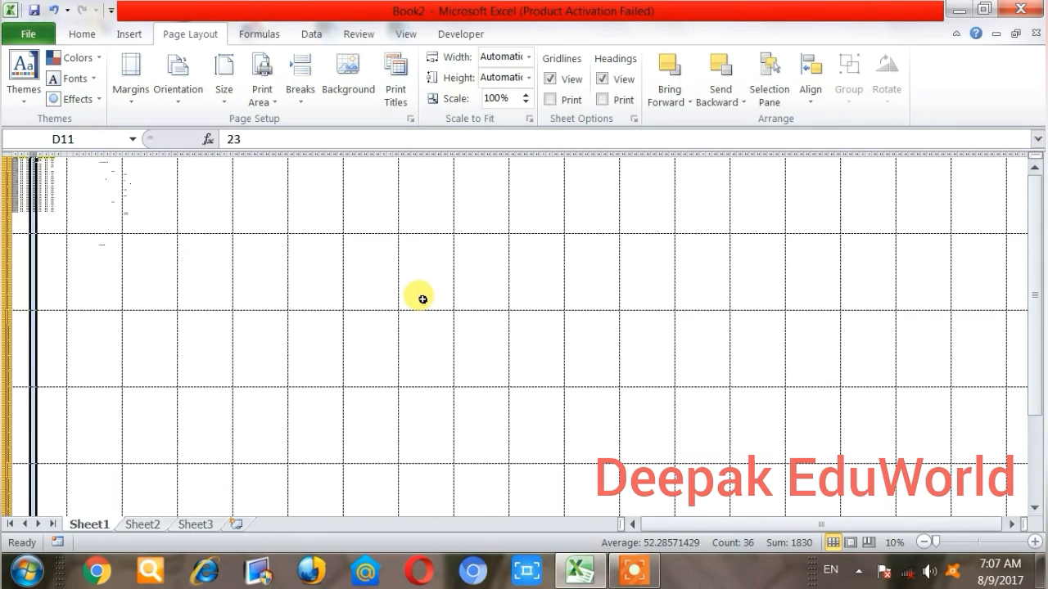
pyautogui.moveTo(71, 165); pyautogui.dragTo(118, 228)
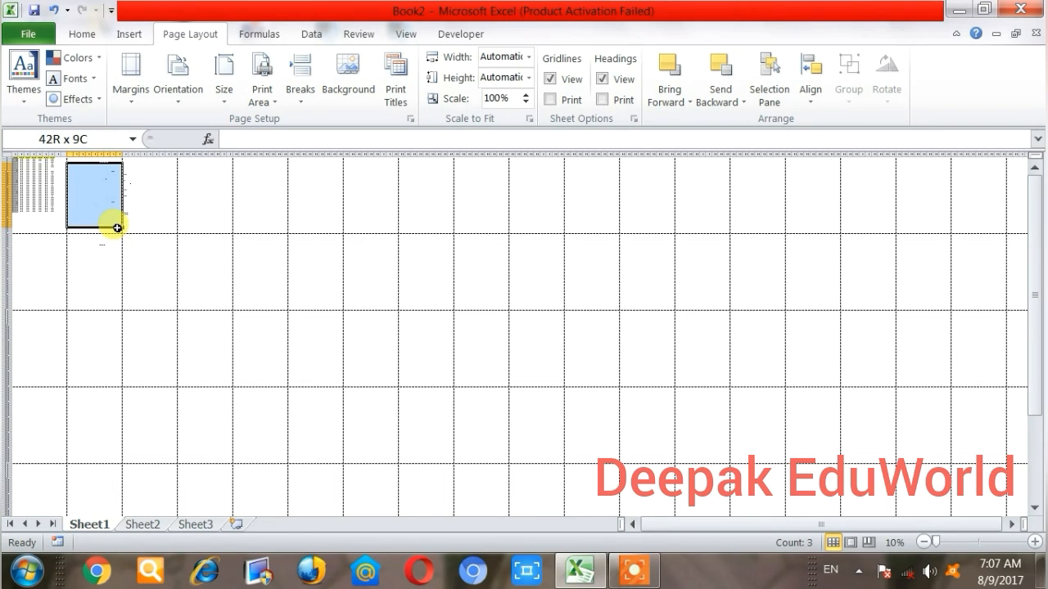
pyautogui.click(168, 196)
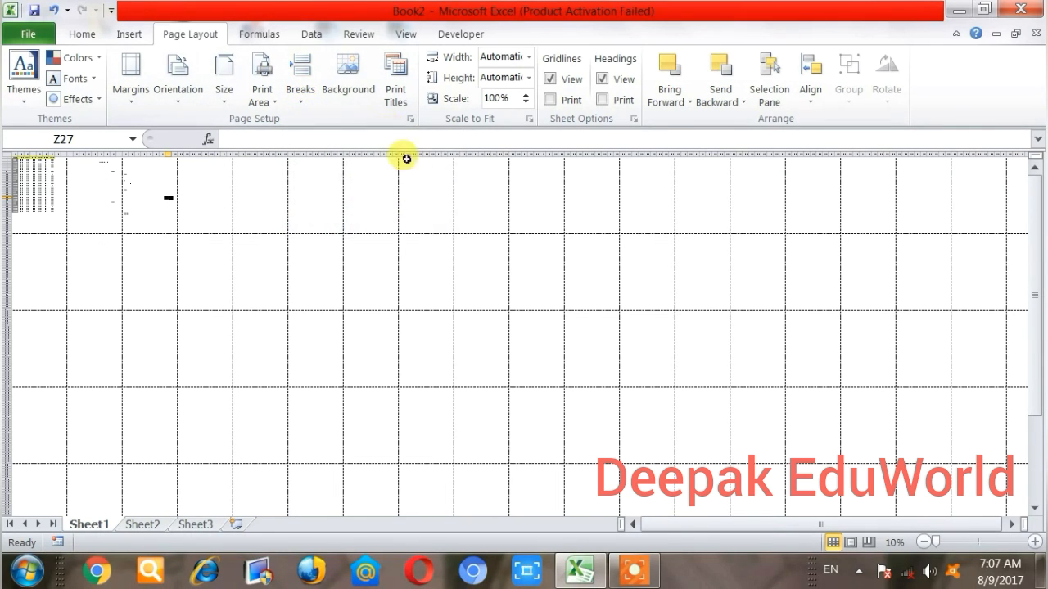
# Insert the Tulips picture from the Sample Pictures folder as Sheet1's background
pyautogui.click(348, 86)
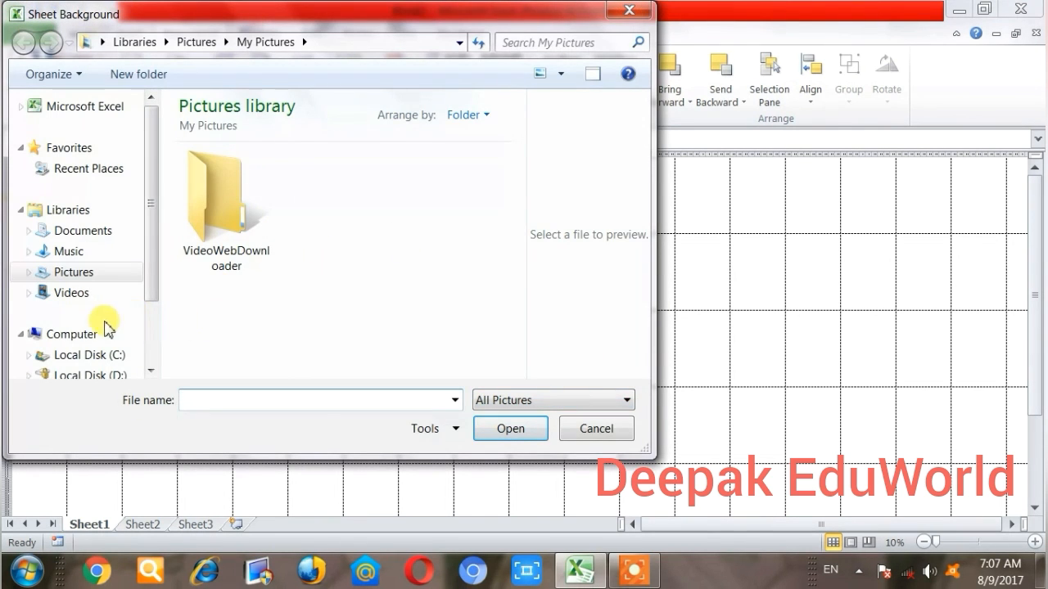
pyautogui.click(87, 280)
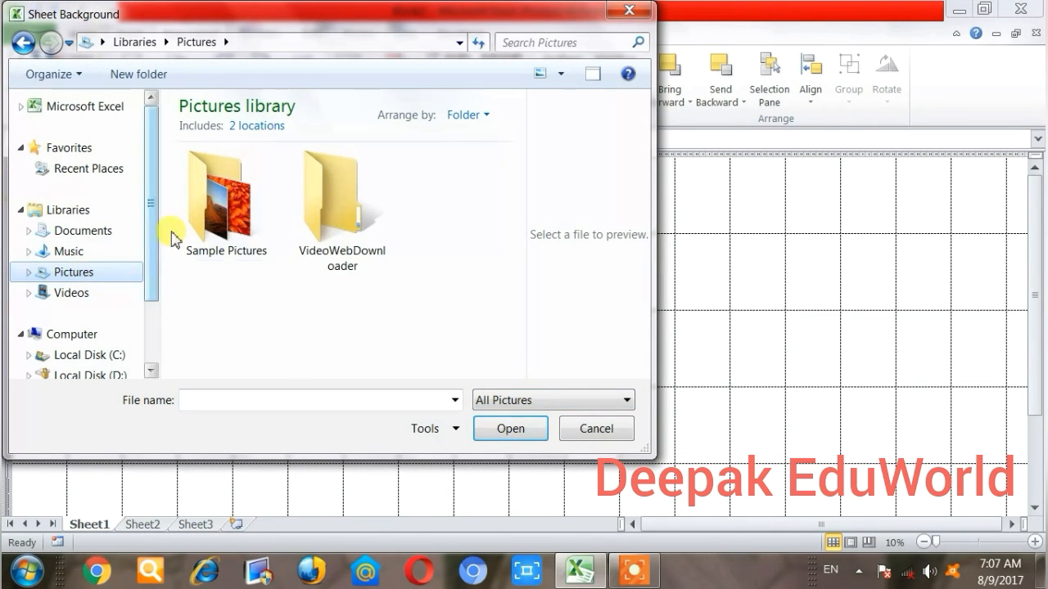
pyautogui.doubleClick(217, 203)
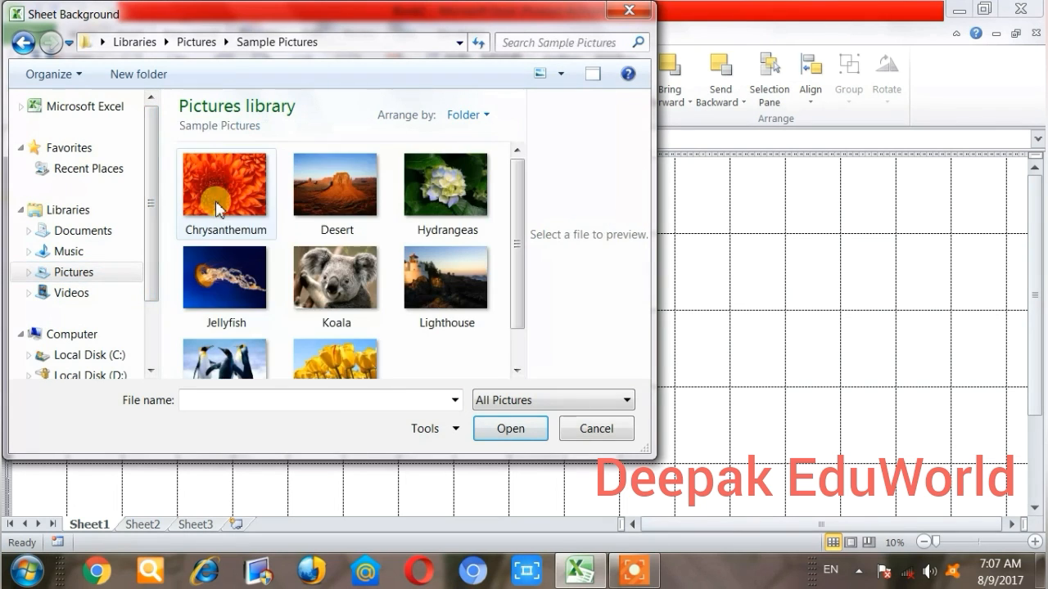
pyautogui.scroll(-1, 303, 287)
pyautogui.click(313, 300)
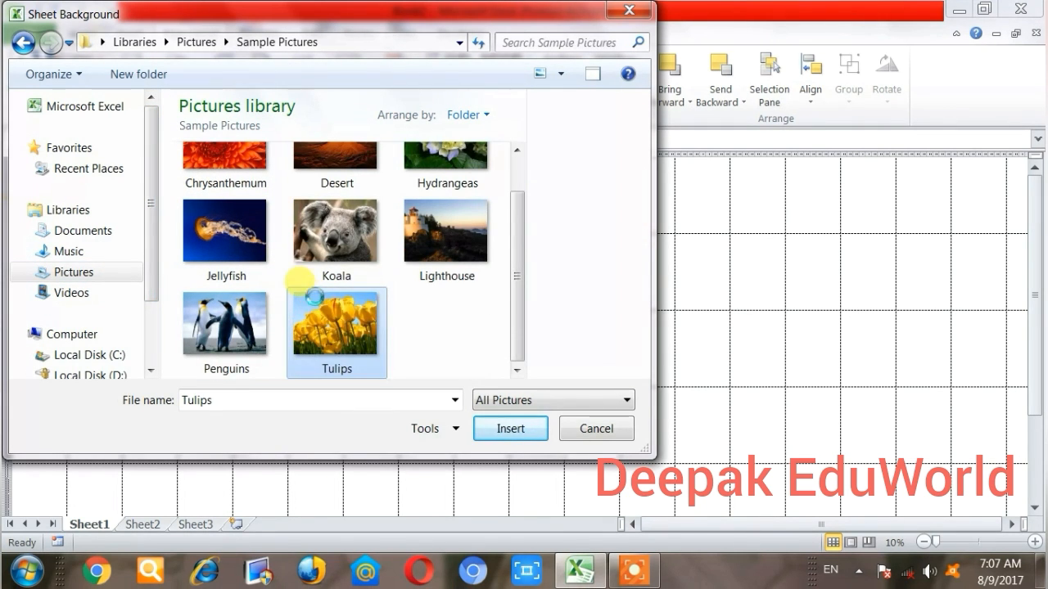
pyautogui.rightClick(315, 310)
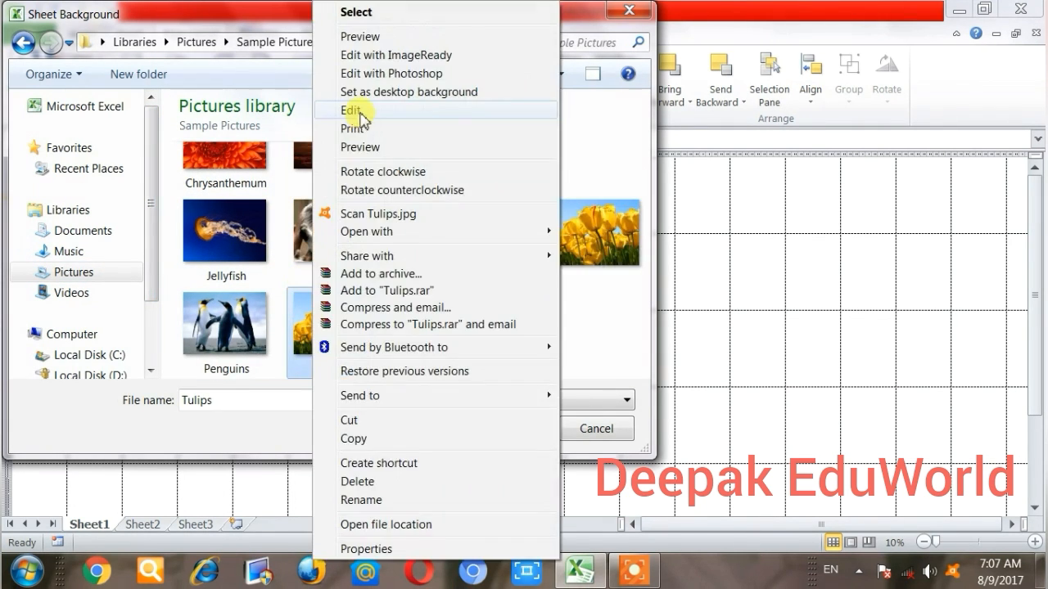
pyautogui.click(358, 13)
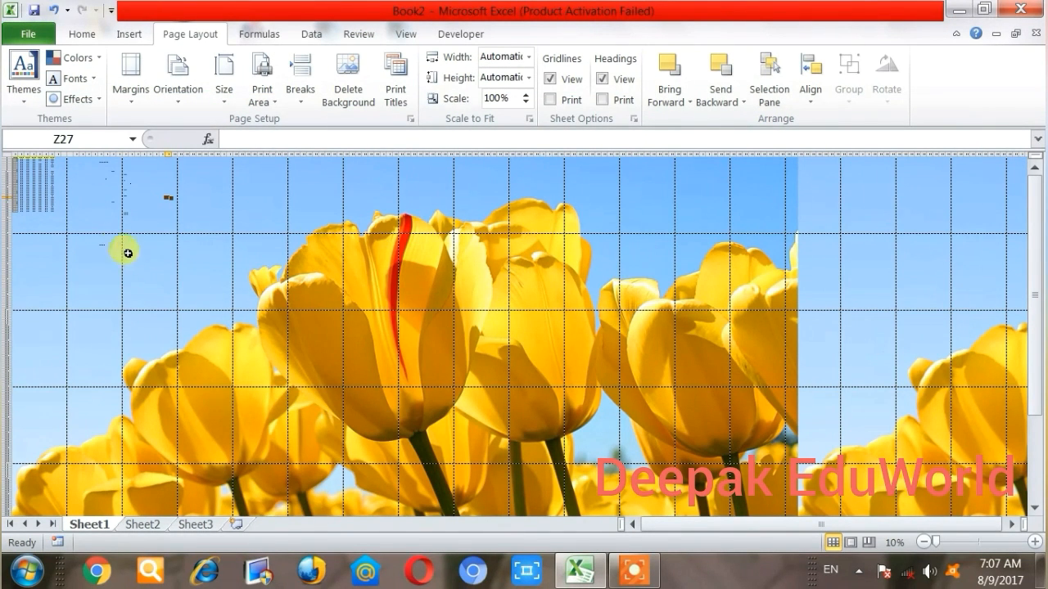
# Examine how the tulip background appears behind the marks table and across the rest of Sheet1
pyautogui.keyDown('ctrl'); pyautogui.scroll(5, 85, 220); pyautogui.keyUp('ctrl')
pyautogui.scroll(5, 66, 331)
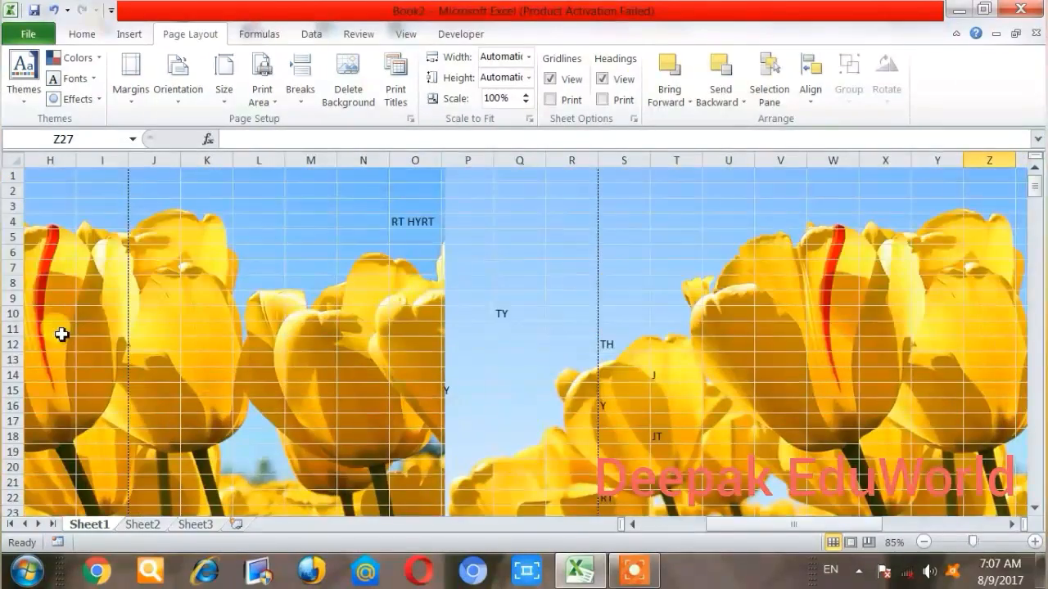
pyautogui.keyDown('ctrl'); pyautogui.scroll(5, 65, 331); pyautogui.keyUp('ctrl')
pyautogui.scroll(3, 71, 330)
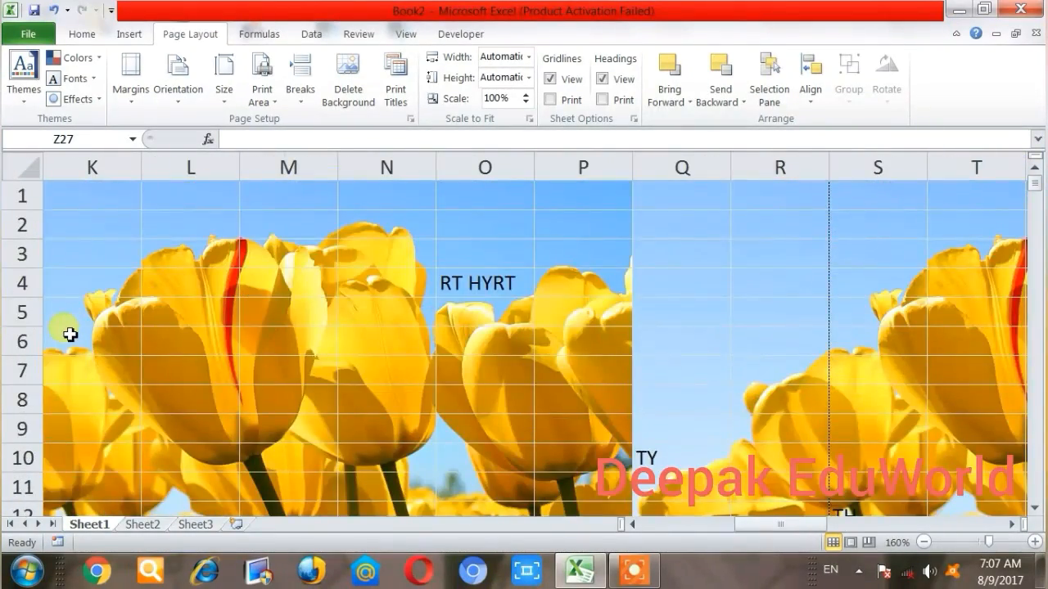
pyautogui.press('Left')
pyautogui.press('Left')
pyautogui.press('Left')
pyautogui.press('Left')
pyautogui.press('Left')
pyautogui.press('Left')
pyautogui.press('Left')
pyautogui.press('Left')
pyautogui.press('Left')
pyautogui.press('Left')
pyautogui.press('Left')
pyautogui.press('Left')
pyautogui.press('Left')
pyautogui.press('Left')
pyautogui.press('Left')
pyautogui.press('Left')
pyautogui.press('Left')
pyautogui.press('Left')
pyautogui.press('Left')
pyautogui.press('Left')
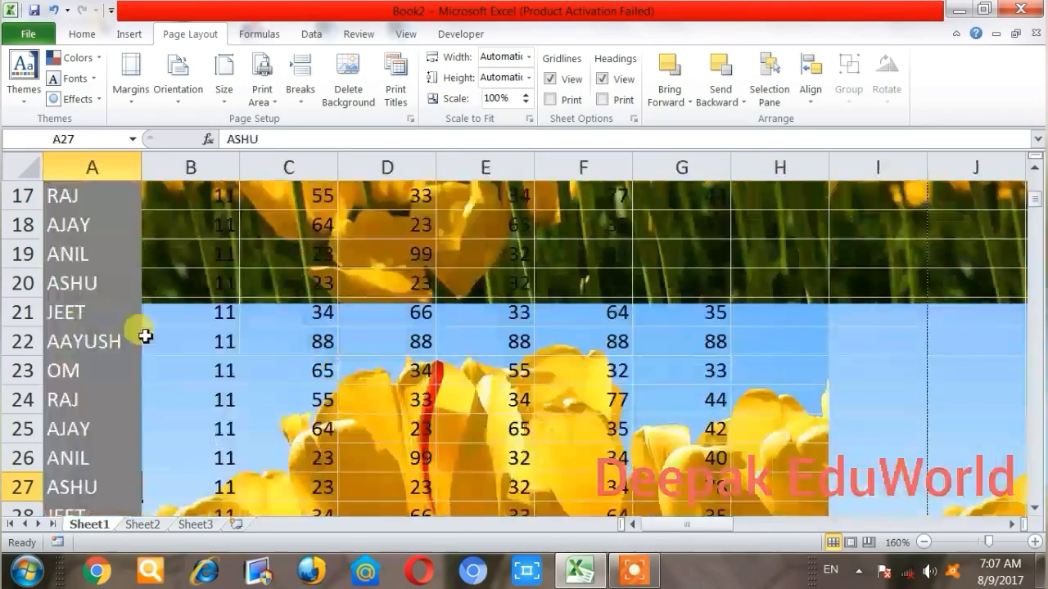
pyautogui.scroll(5, 297, 373)
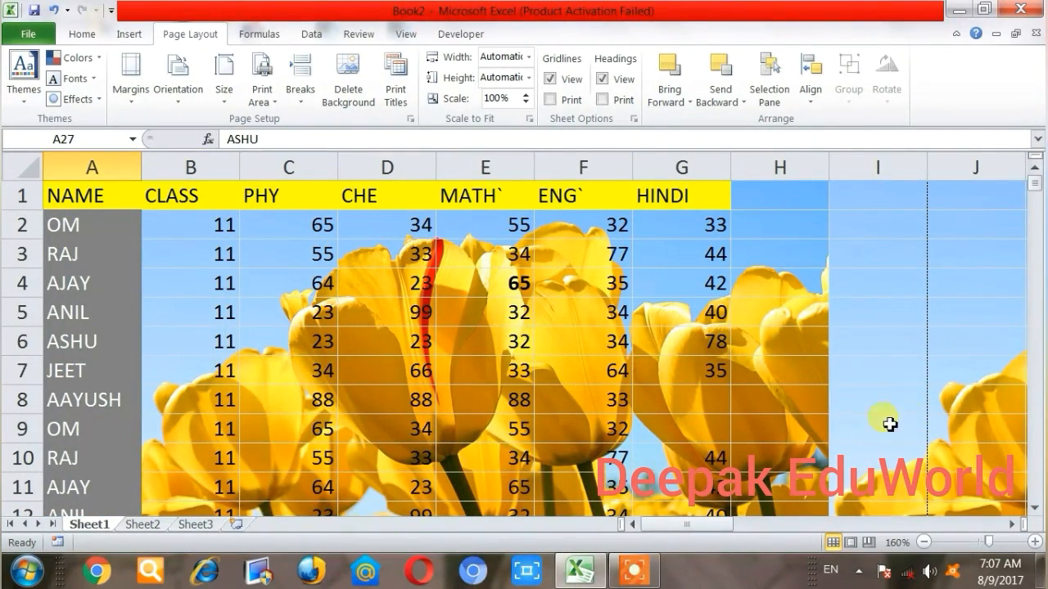
pyautogui.keyDown('ctrl'); pyautogui.scroll(-10, 336, 340); pyautogui.keyUp('ctrl')
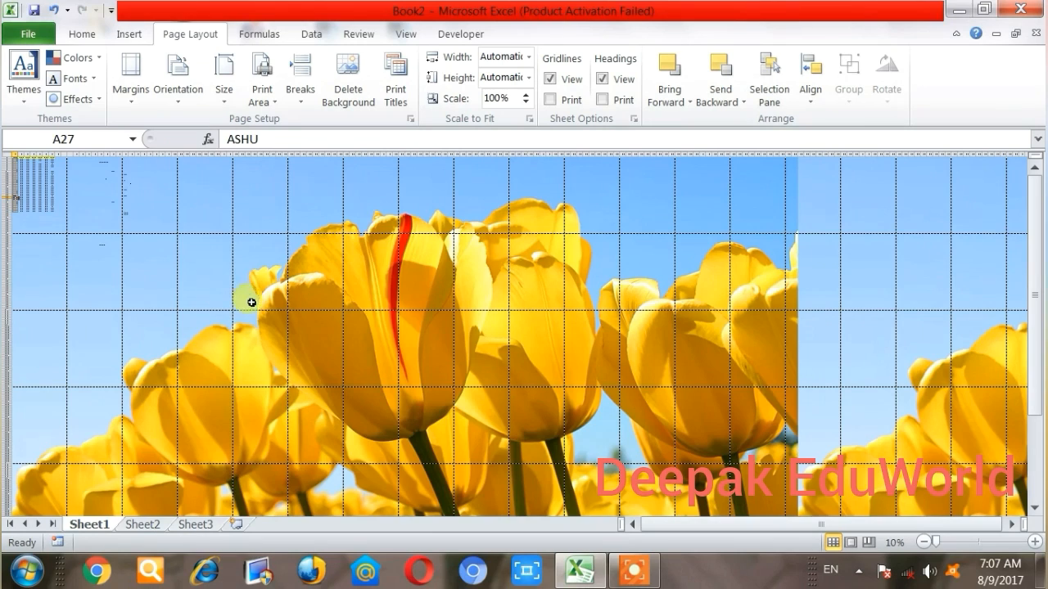
pyautogui.keyDown('ctrl'); pyautogui.scroll(3, 486, 338); pyautogui.keyUp('ctrl')
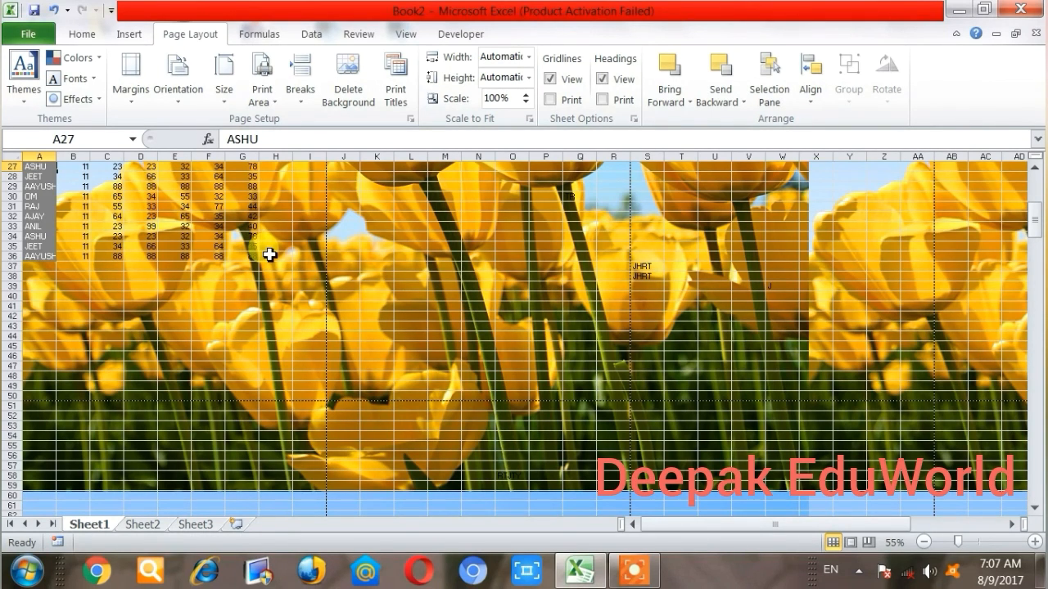
# Check Sheet1 with its background in the print preview, and view Sheet3 and Sheet2
pyautogui.hotkey('ctrl', 'F2')
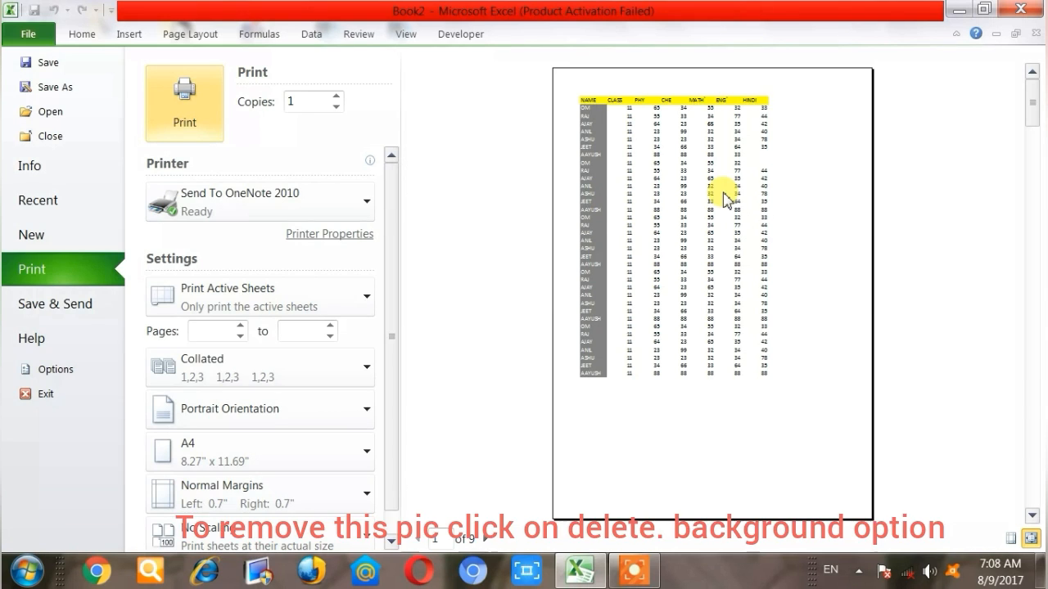
pyautogui.press('Escape')
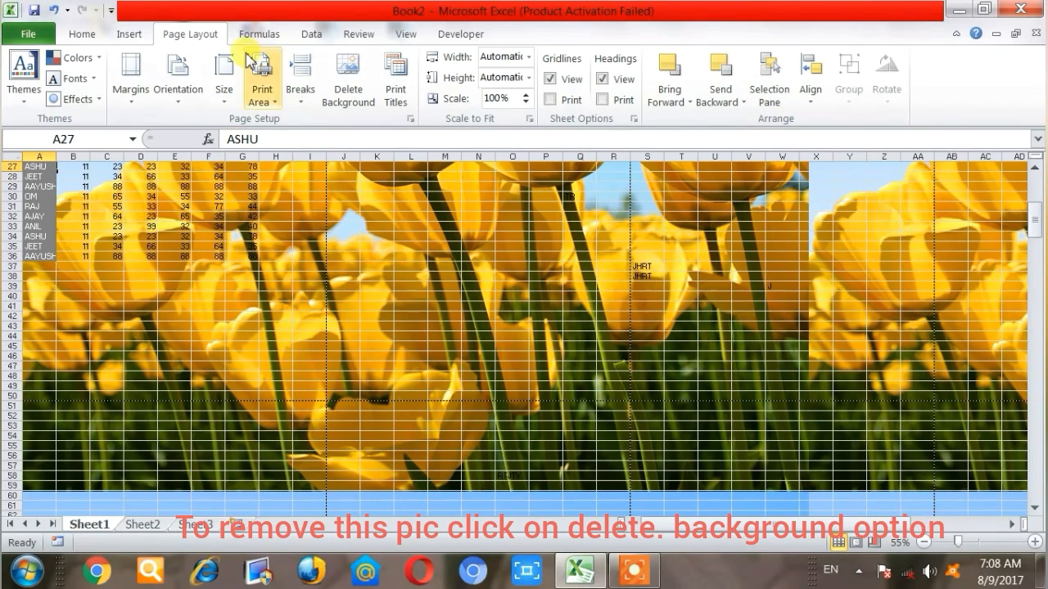
pyautogui.click(195, 526)
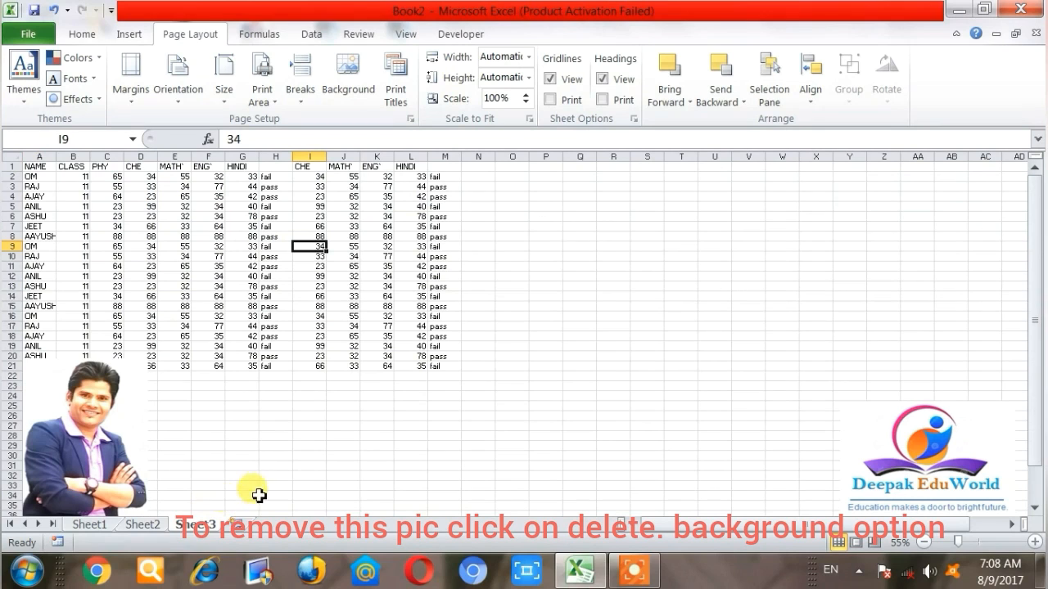
pyautogui.click(141, 525)
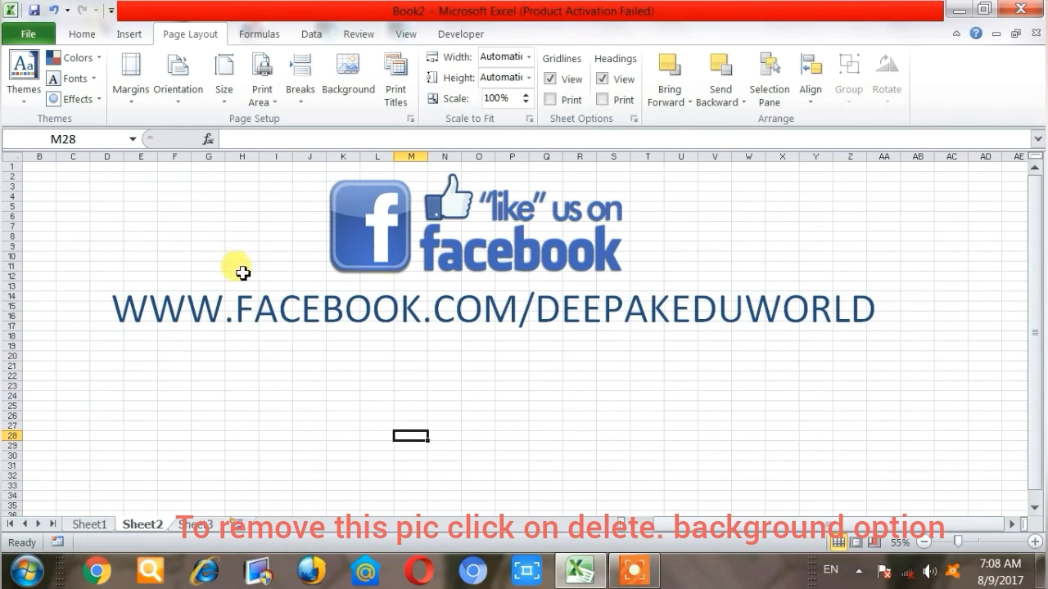